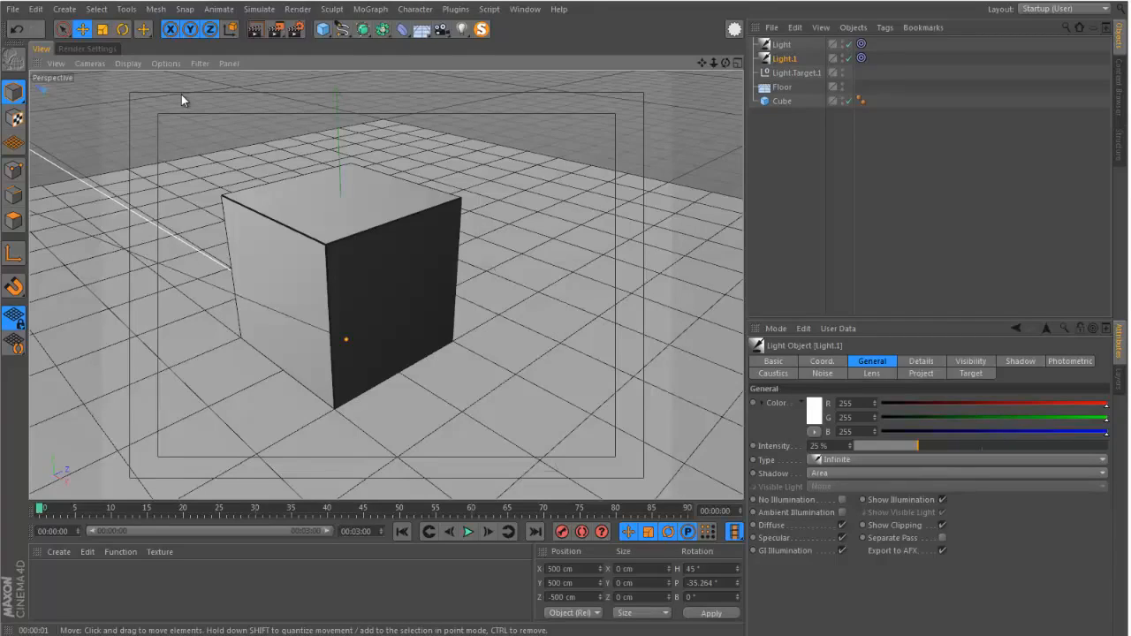
# Review the Ambient Occlusion effect in the render settings and render the scene in the perspective view.
pyautogui.click(84, 47)
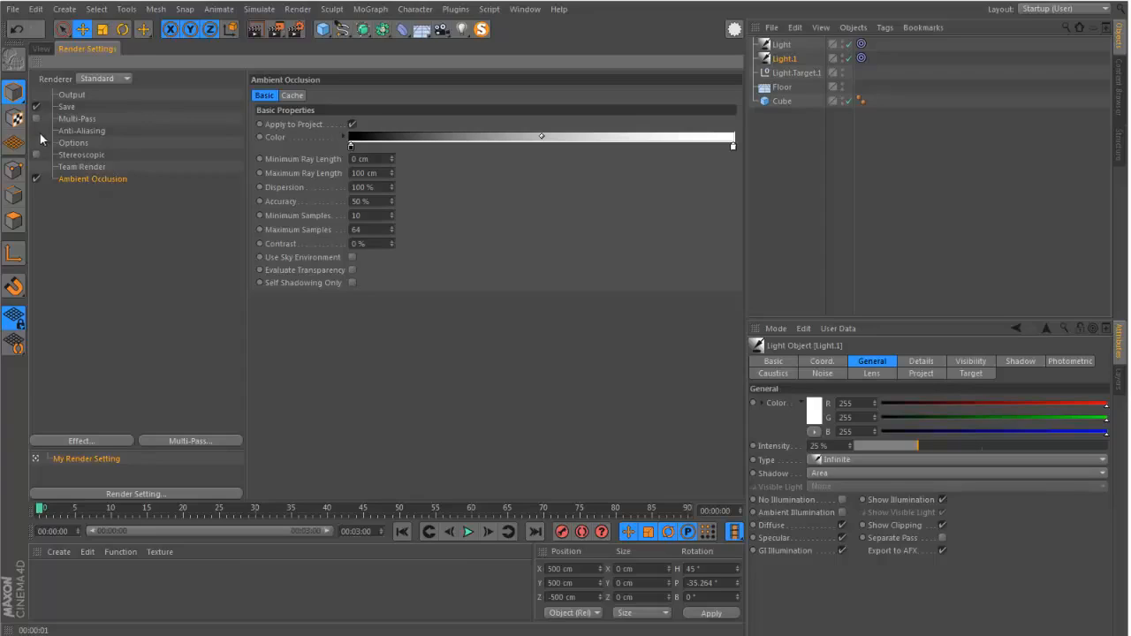
pyautogui.click(45, 46)
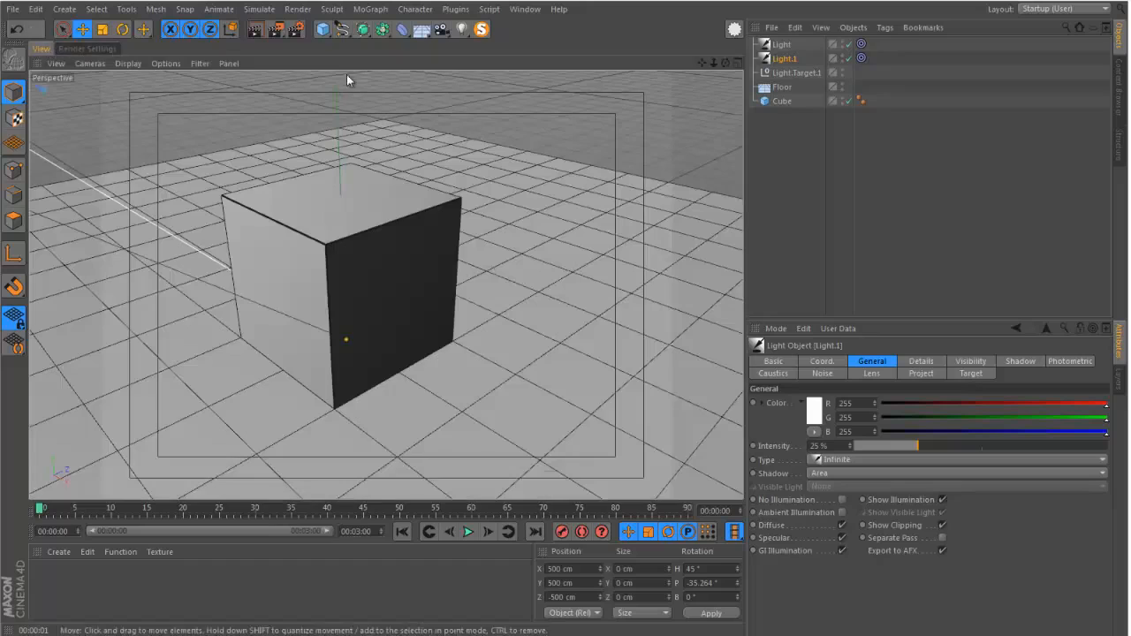
pyautogui.click(253, 31)
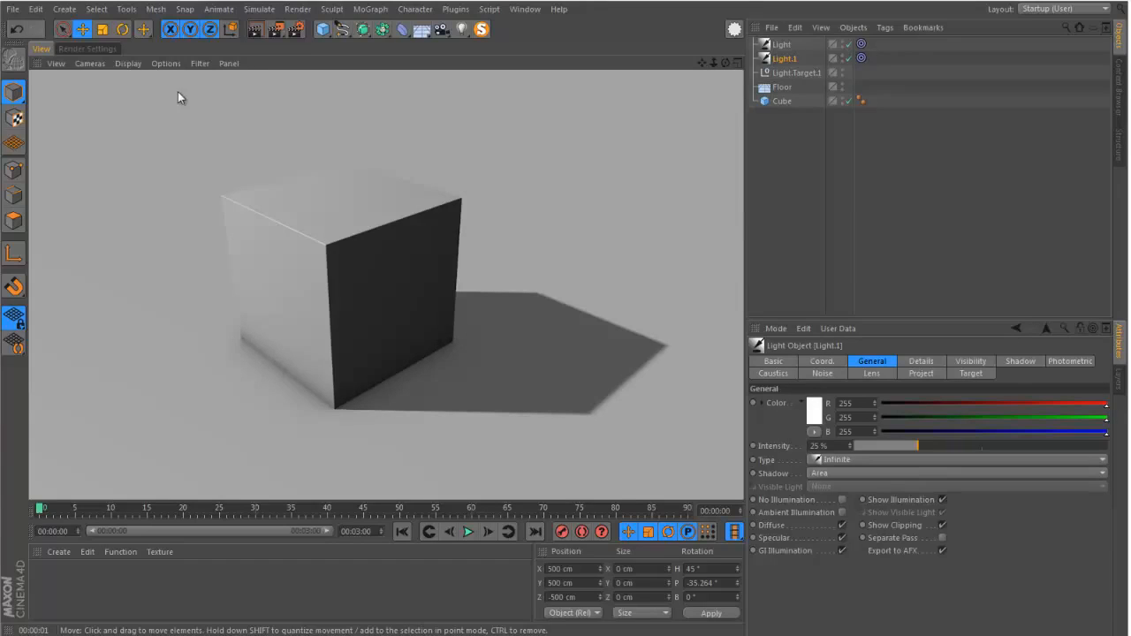
# Enable Multi-Pass with an Ambient Occlusion pass and render the scene to the Picture Viewer.
pyautogui.click(88, 48)
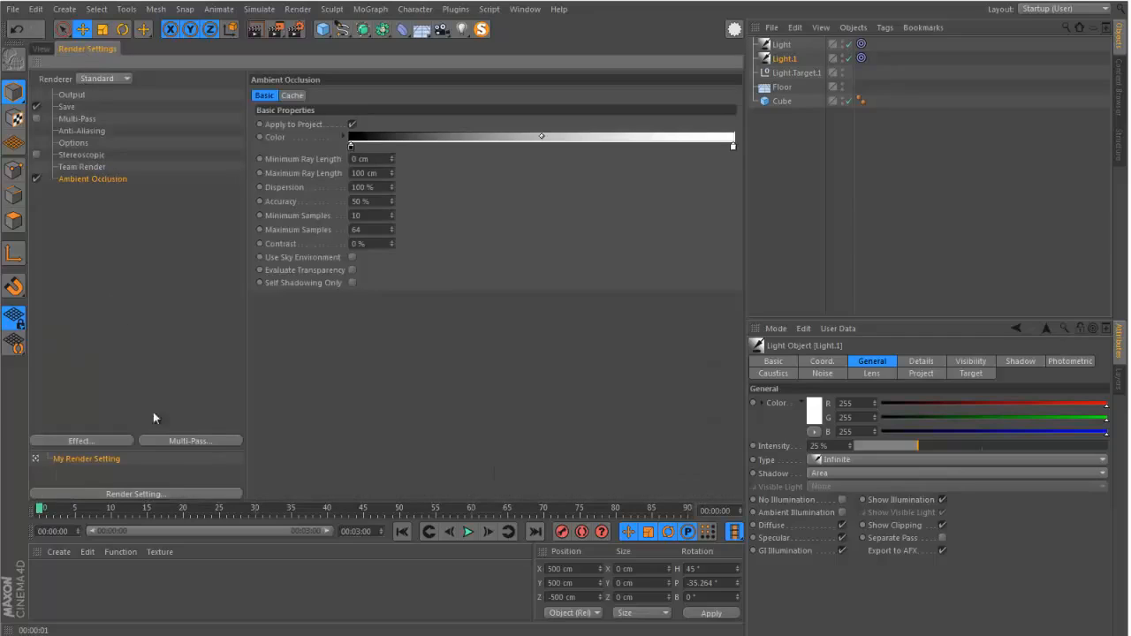
pyautogui.click(180, 440)
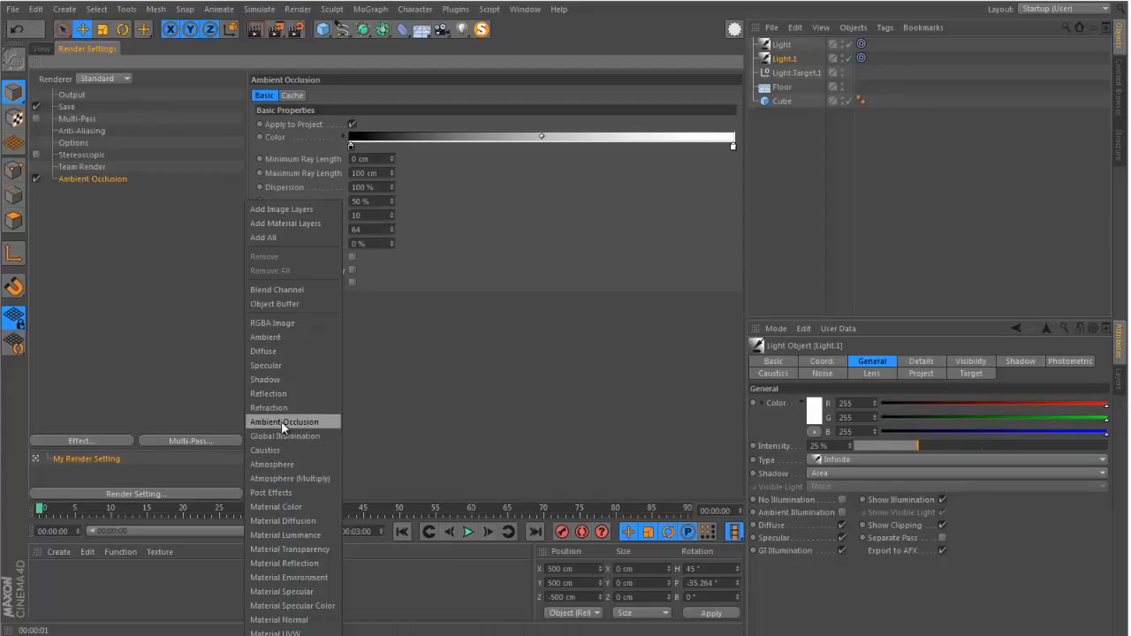
pyautogui.click(281, 421)
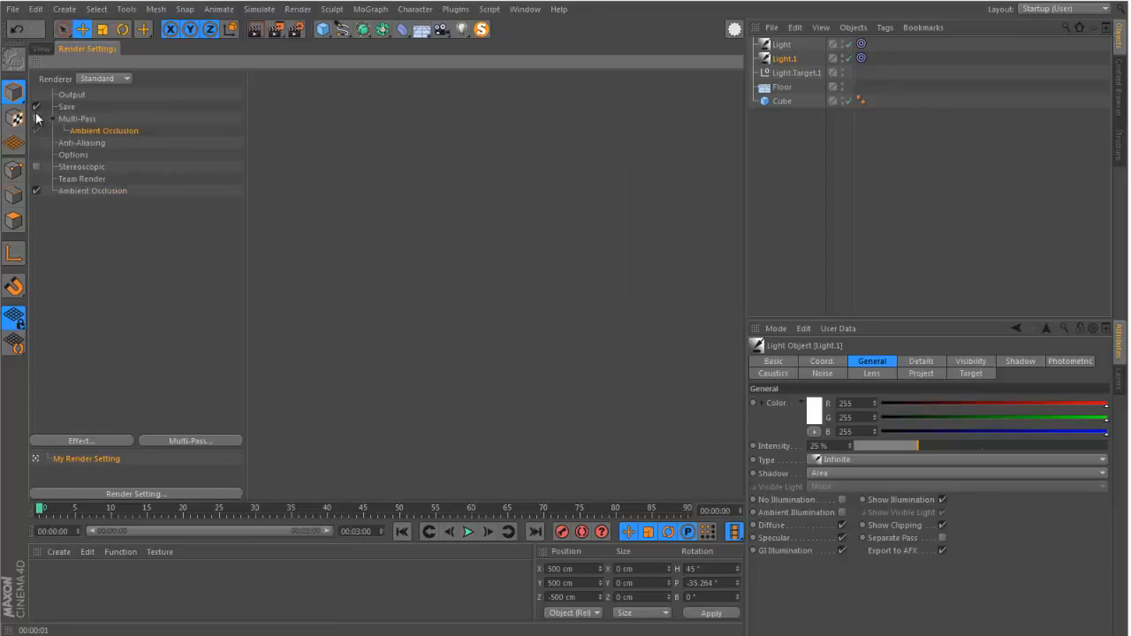
pyautogui.click(42, 49)
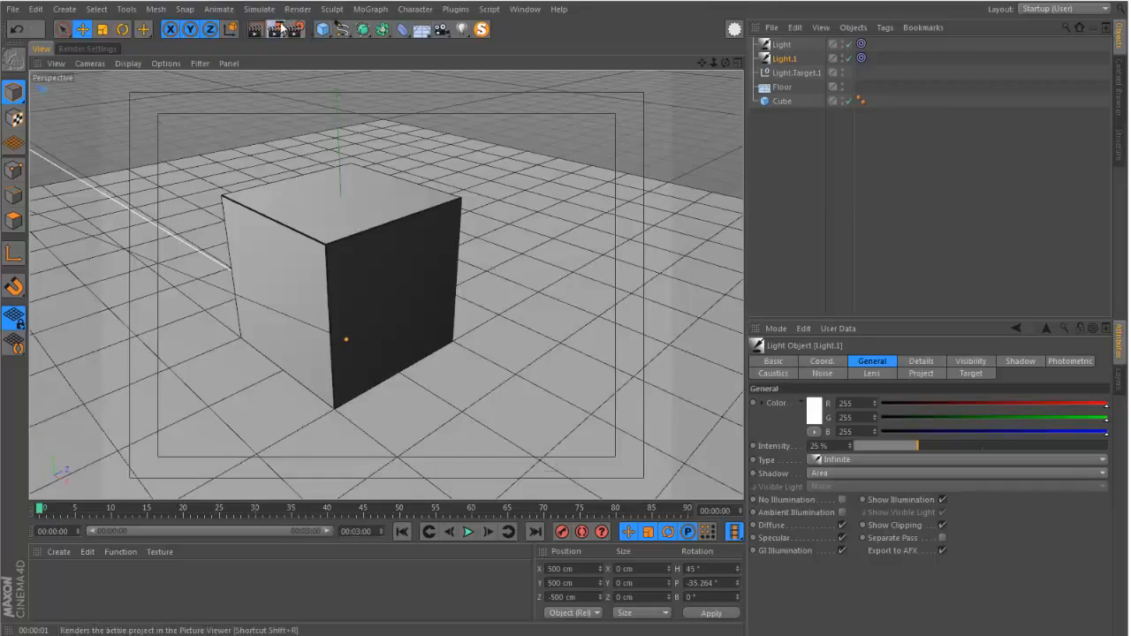
pyautogui.click(279, 29)
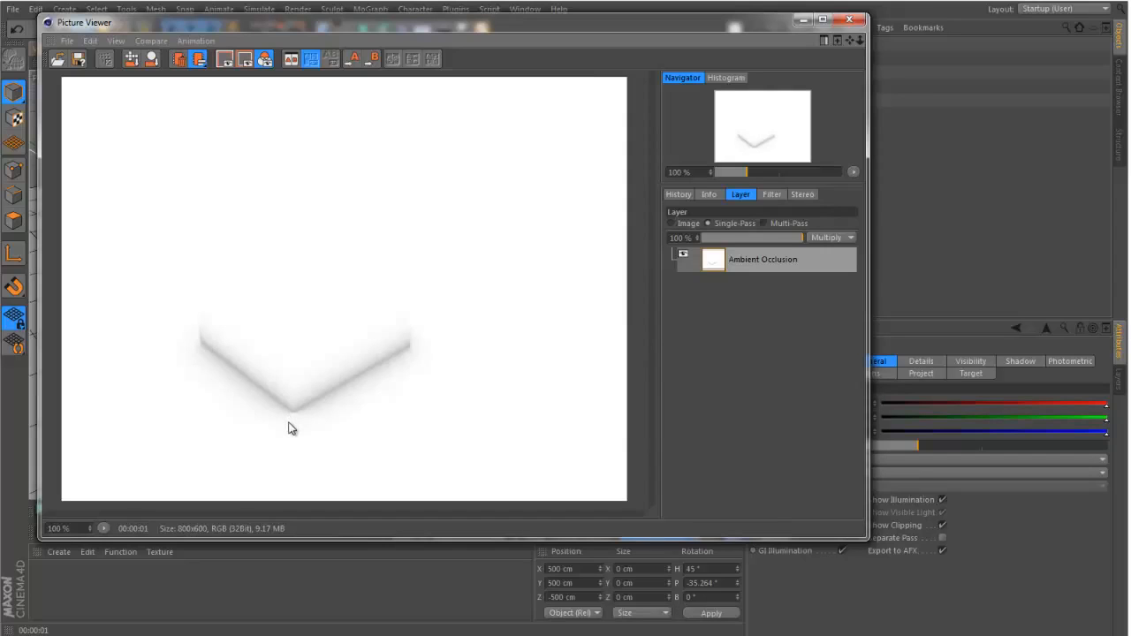
pyautogui.click(847, 21)
# Remove the Ambient Occlusion effect from the render settings, keeping the Multi-Pass entry, and return to the perspective view.
pyautogui.click(95, 49)
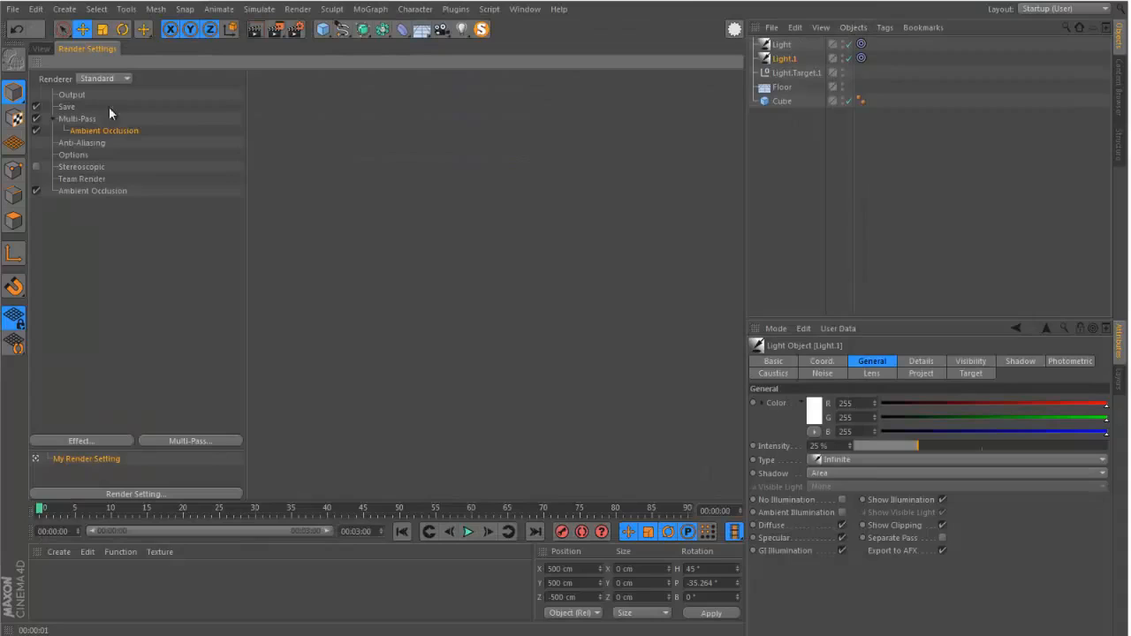
pyautogui.click(71, 192)
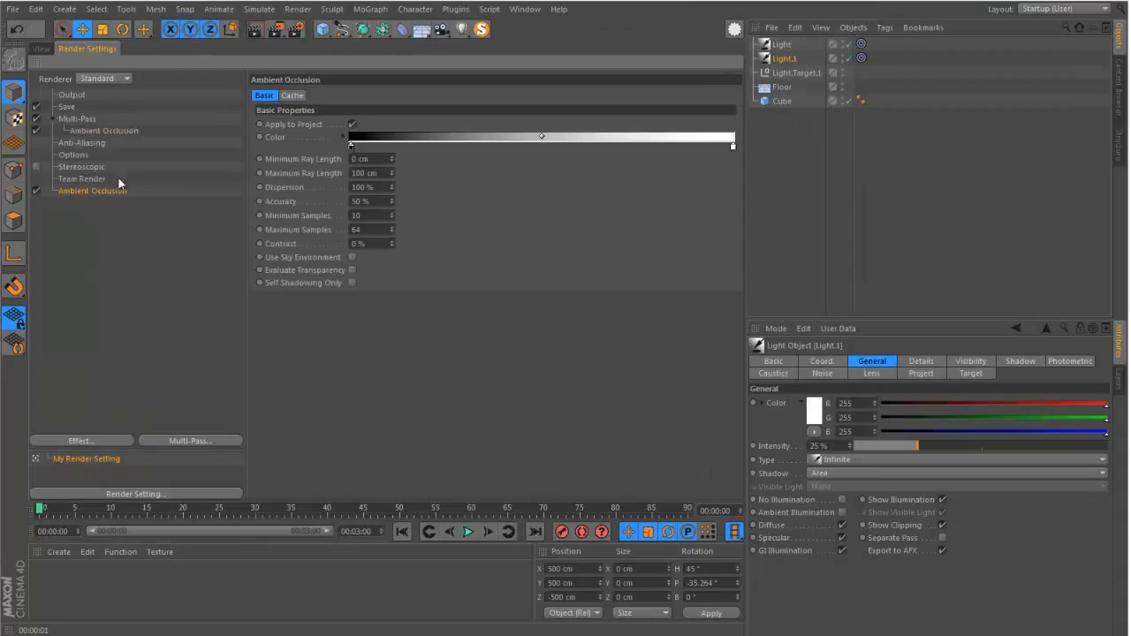
pyautogui.click(34, 190)
pyautogui.click(92, 442)
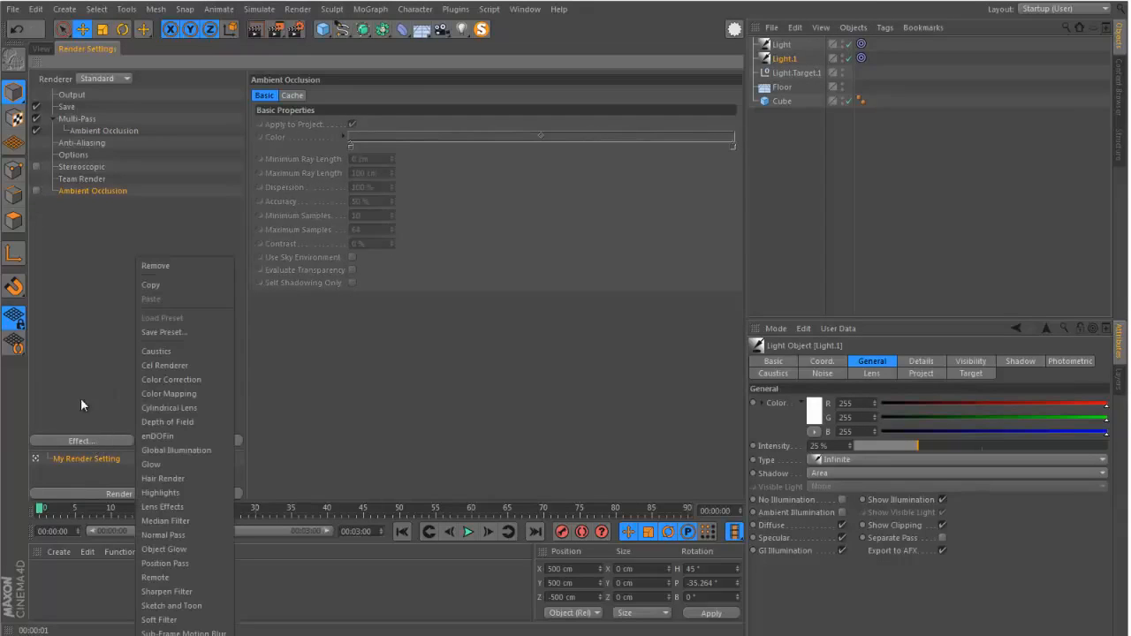
pyautogui.click(68, 283)
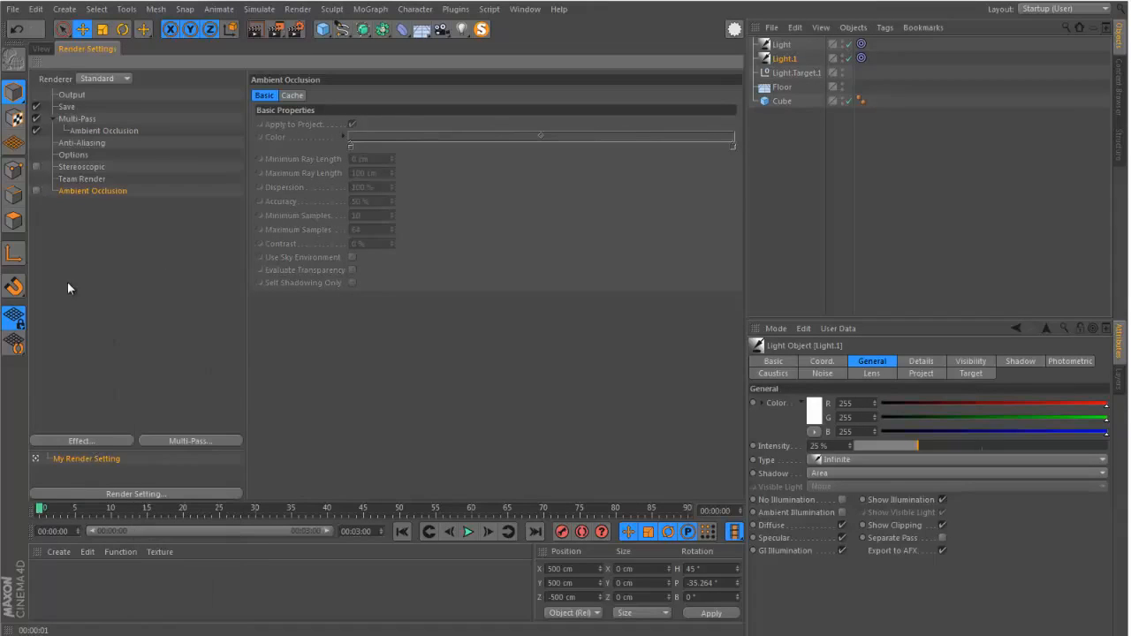
pyautogui.click(41, 48)
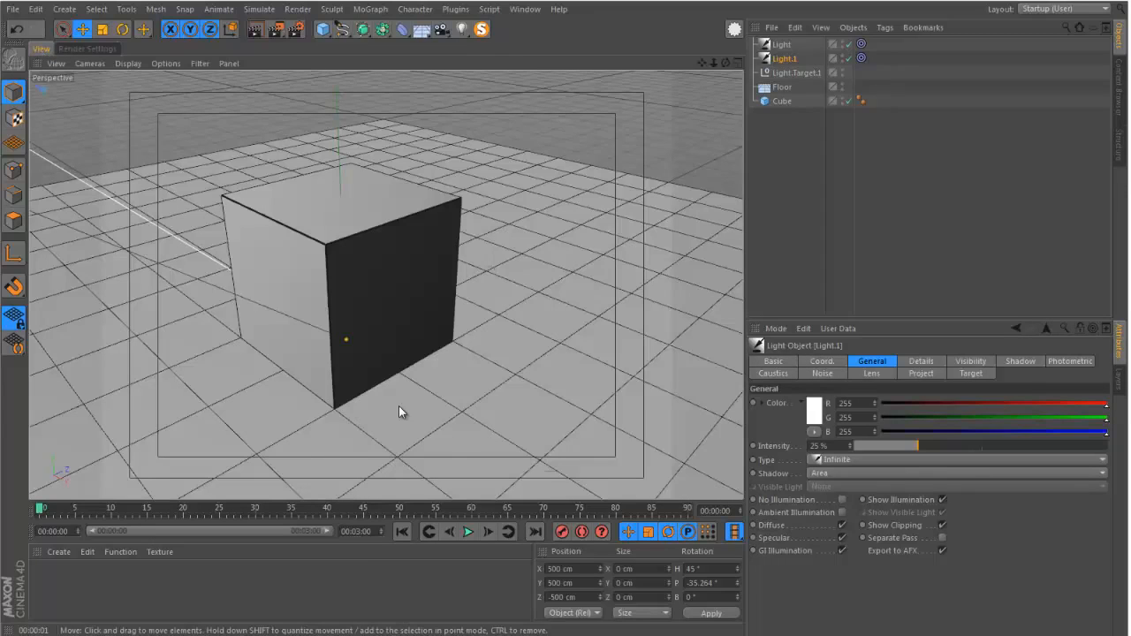
pyautogui.click(84, 50)
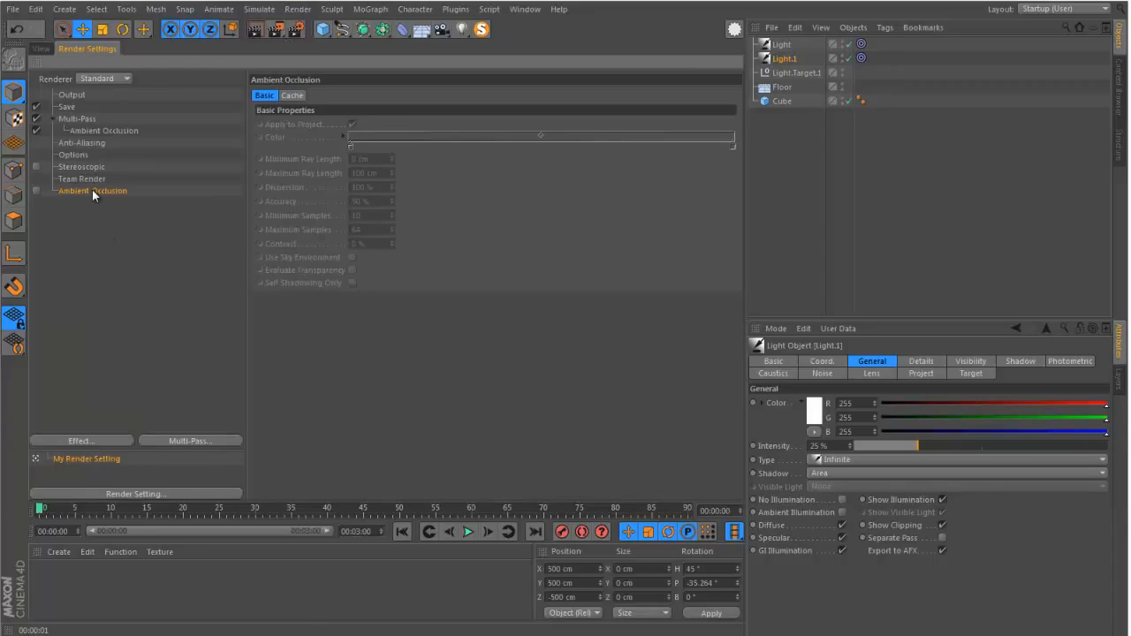
pyautogui.press('Delete')
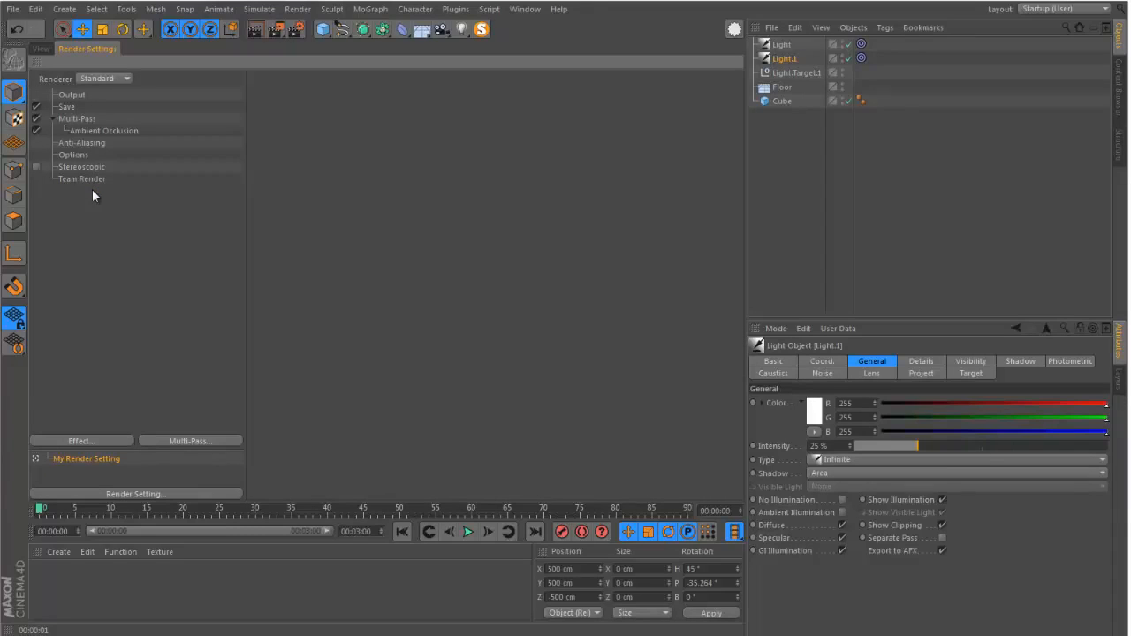
pyautogui.click(44, 51)
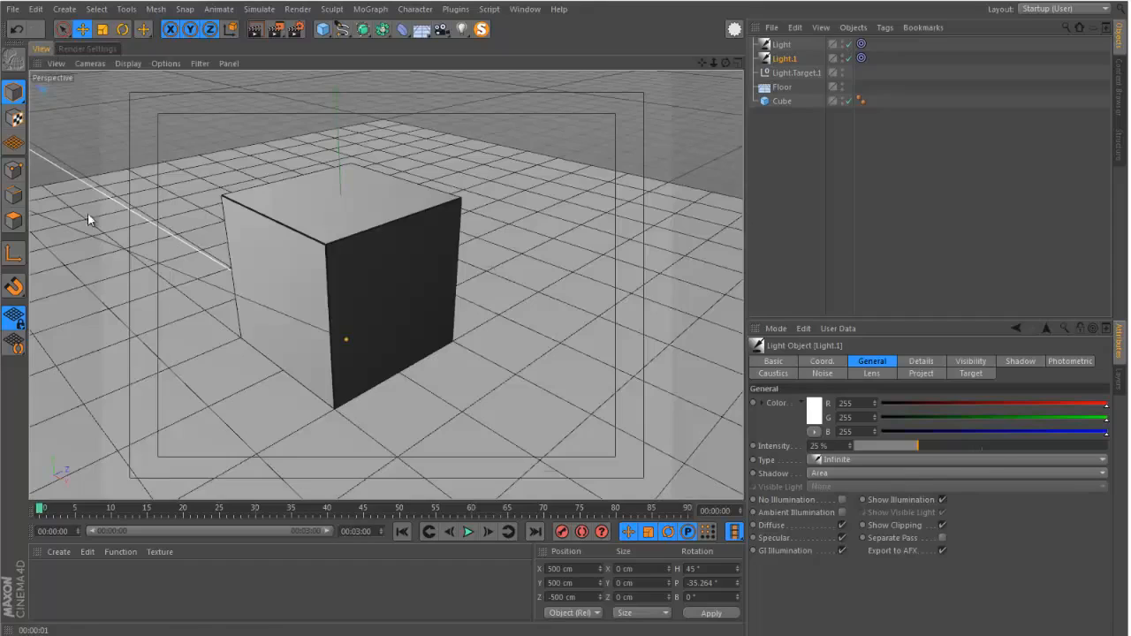
# Enlarge the material area, create a new material and open it in the Material Editor.
pyautogui.moveTo(249, 501); pyautogui.dragTo(253, 449)
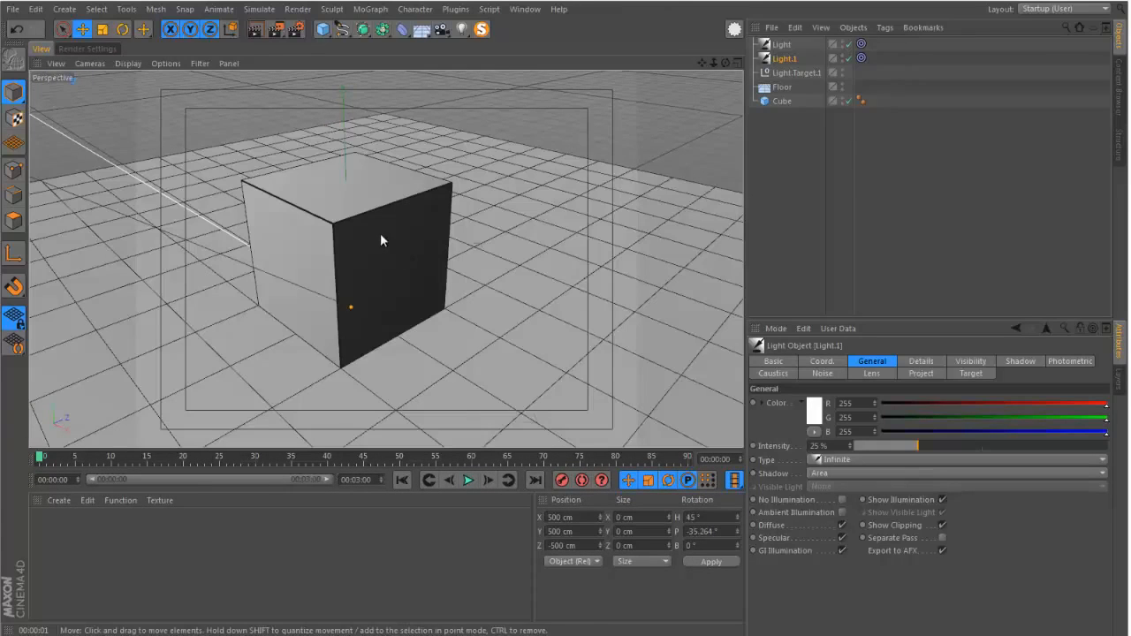
pyautogui.click(99, 49)
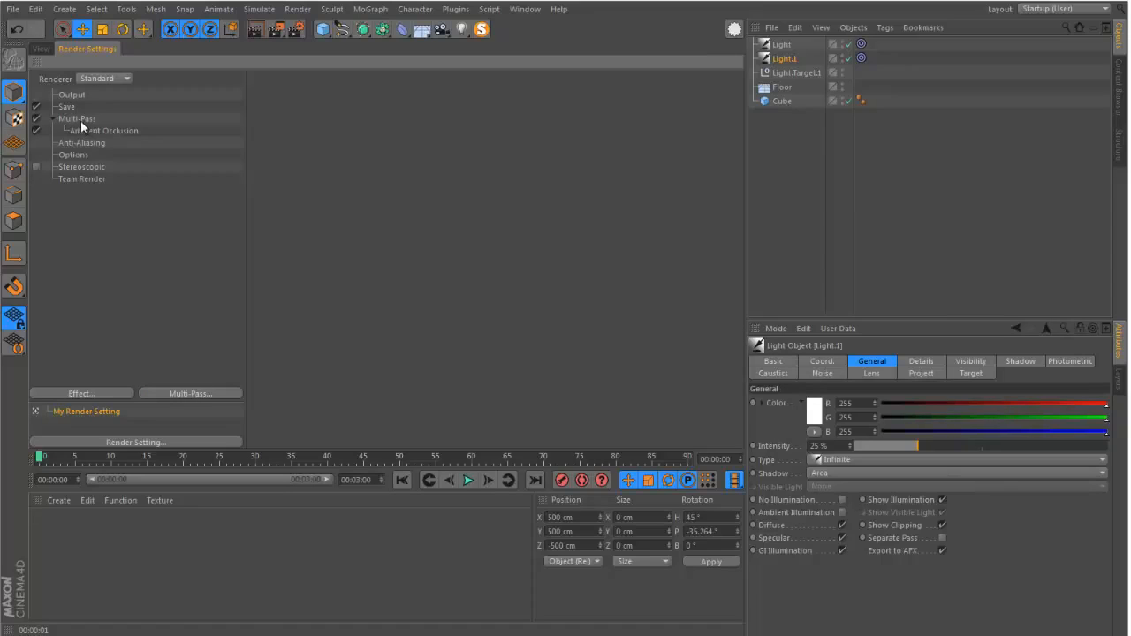
pyautogui.click(41, 49)
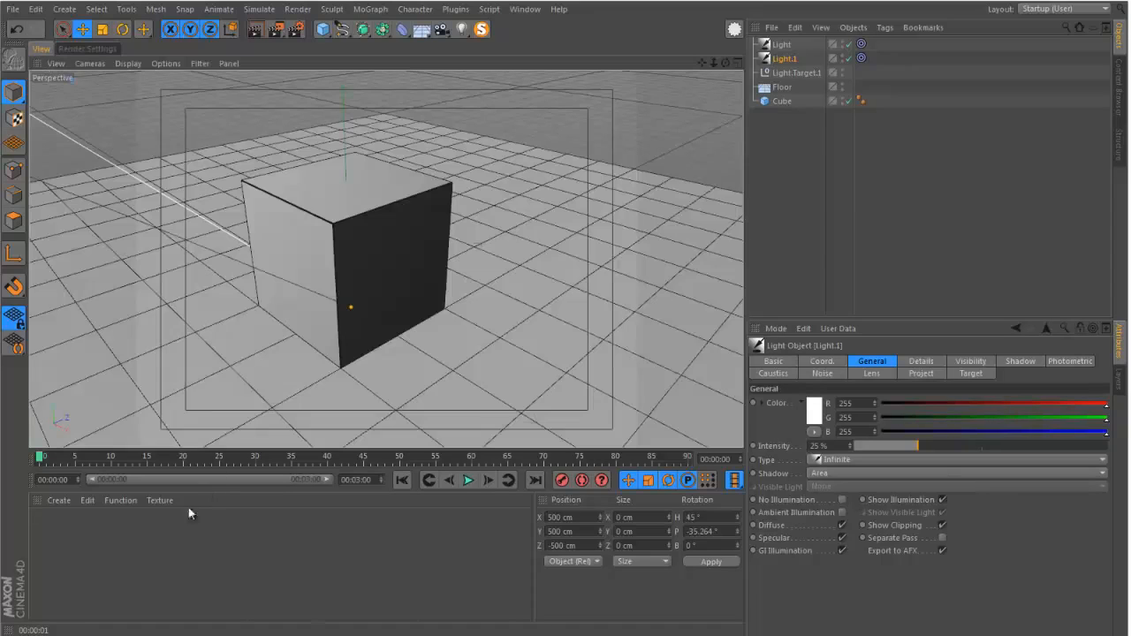
pyautogui.doubleClick(104, 564)
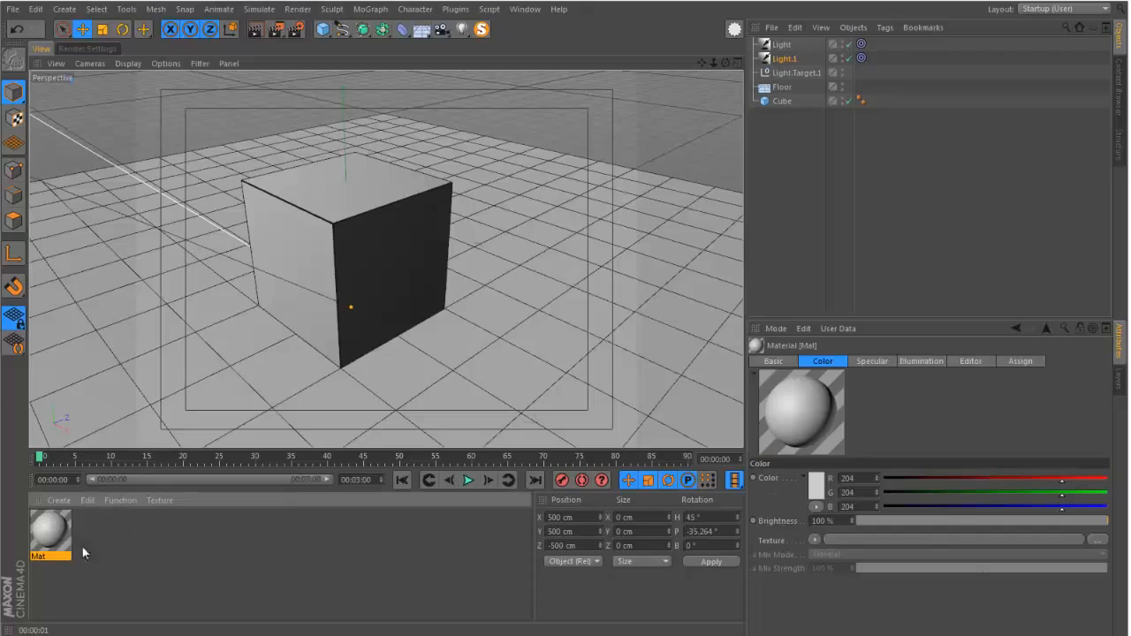
pyautogui.doubleClick(50, 530)
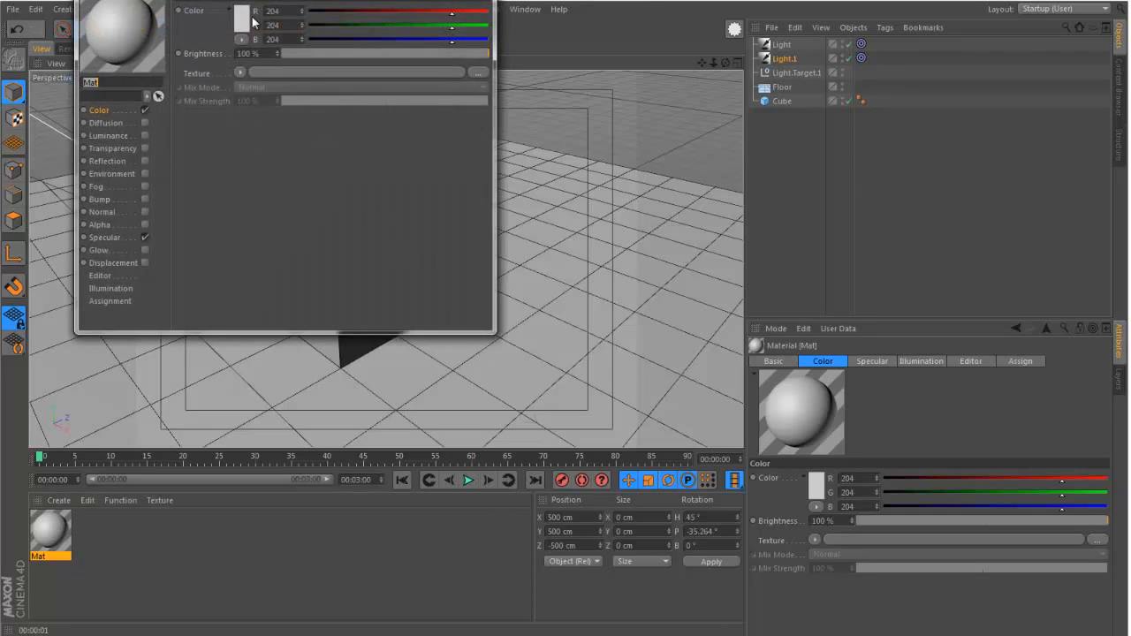
pyautogui.moveTo(209, 1); pyautogui.dragTo(508, 151)
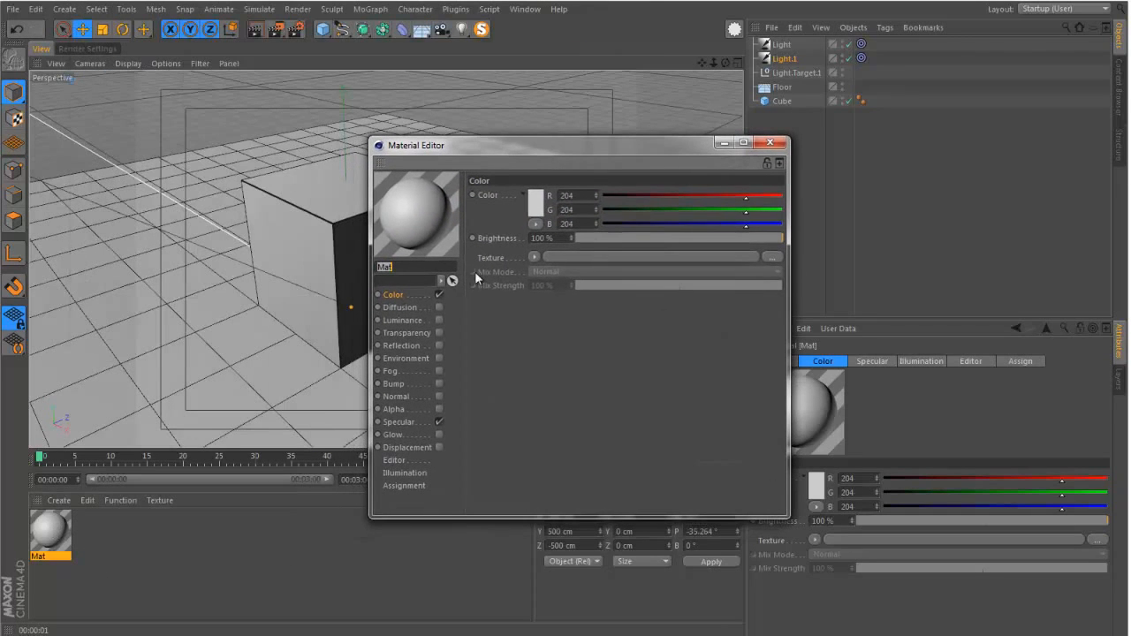
# Enable the material's Diffusion channel and load a Layer shader as its texture.
pyautogui.click(439, 307)
pyautogui.moveTo(430, 150); pyautogui.dragTo(511, 162)
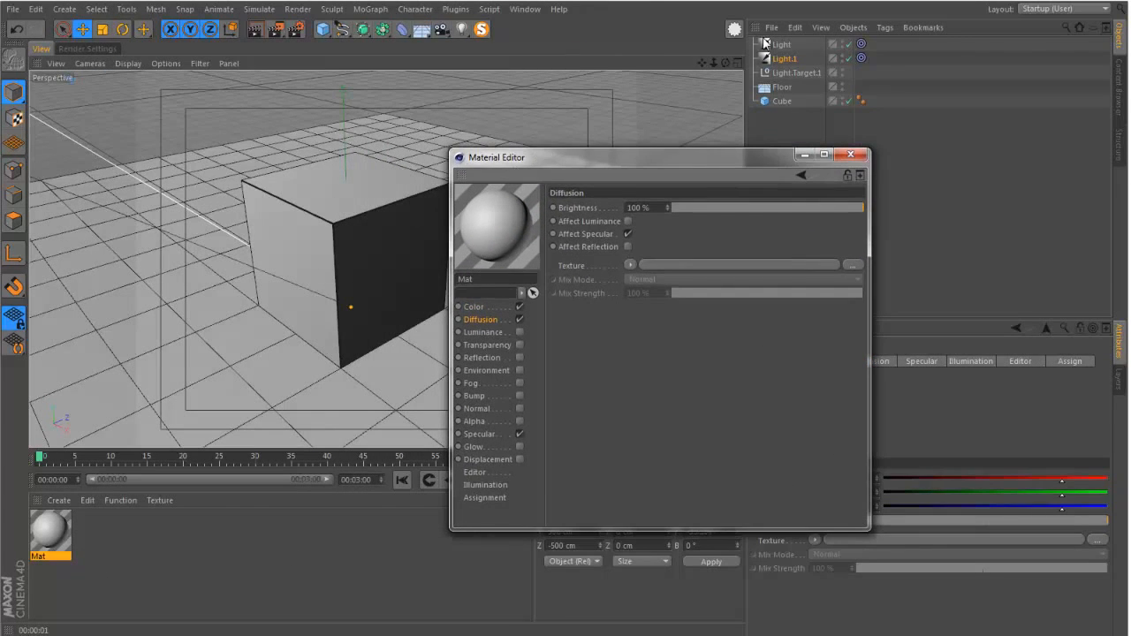
pyautogui.moveTo(702, 64); pyautogui.dragTo(546, 274)
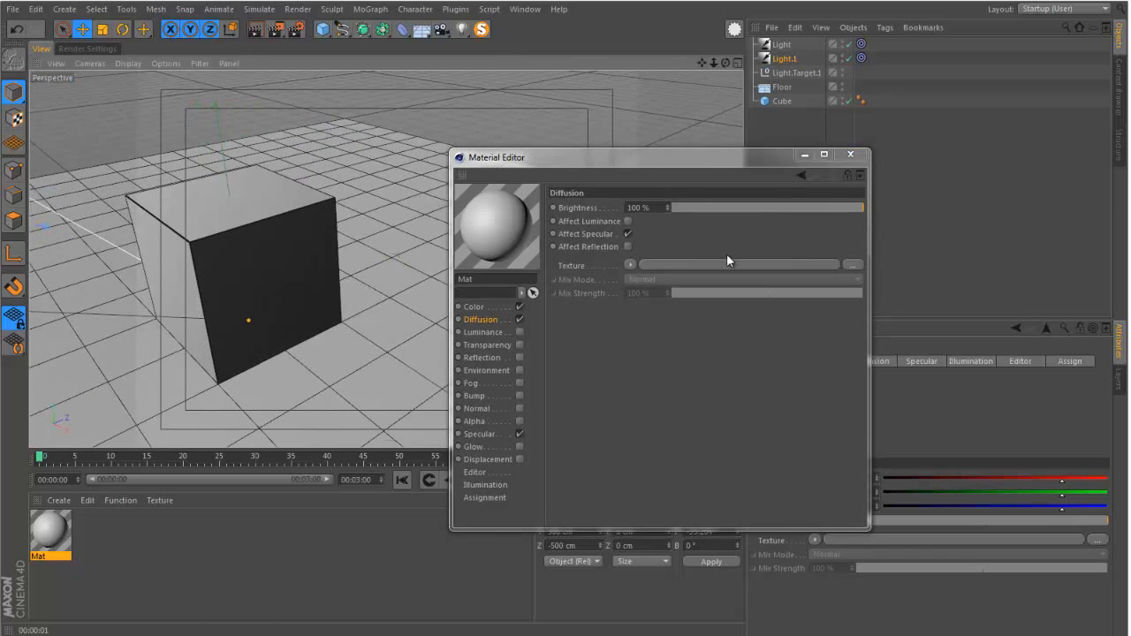
pyautogui.click(630, 264)
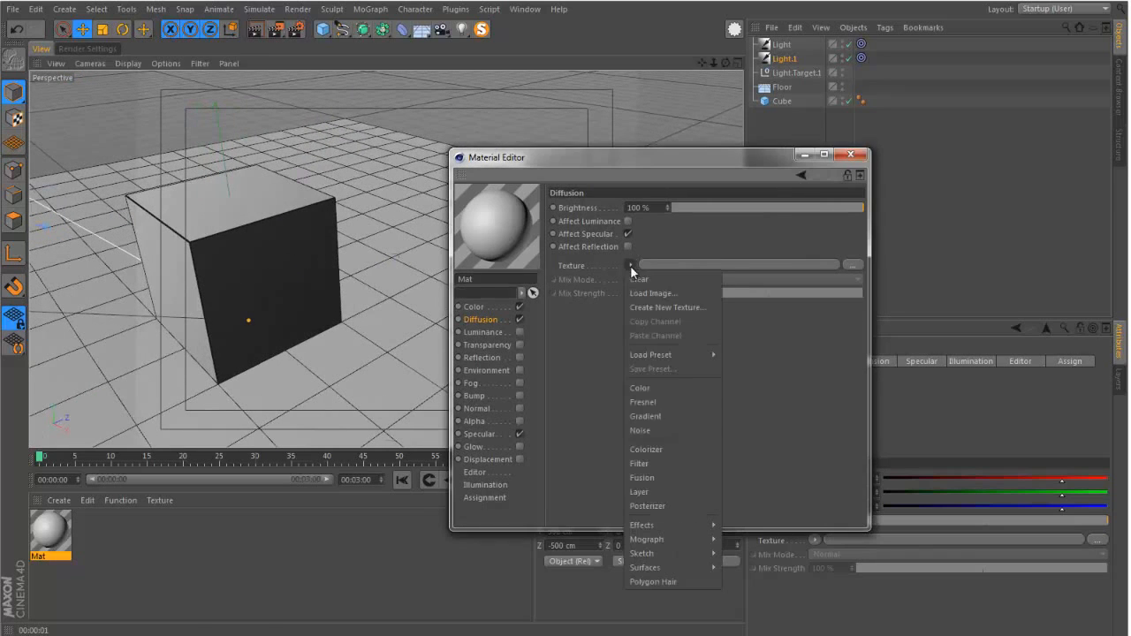
pyautogui.click(652, 492)
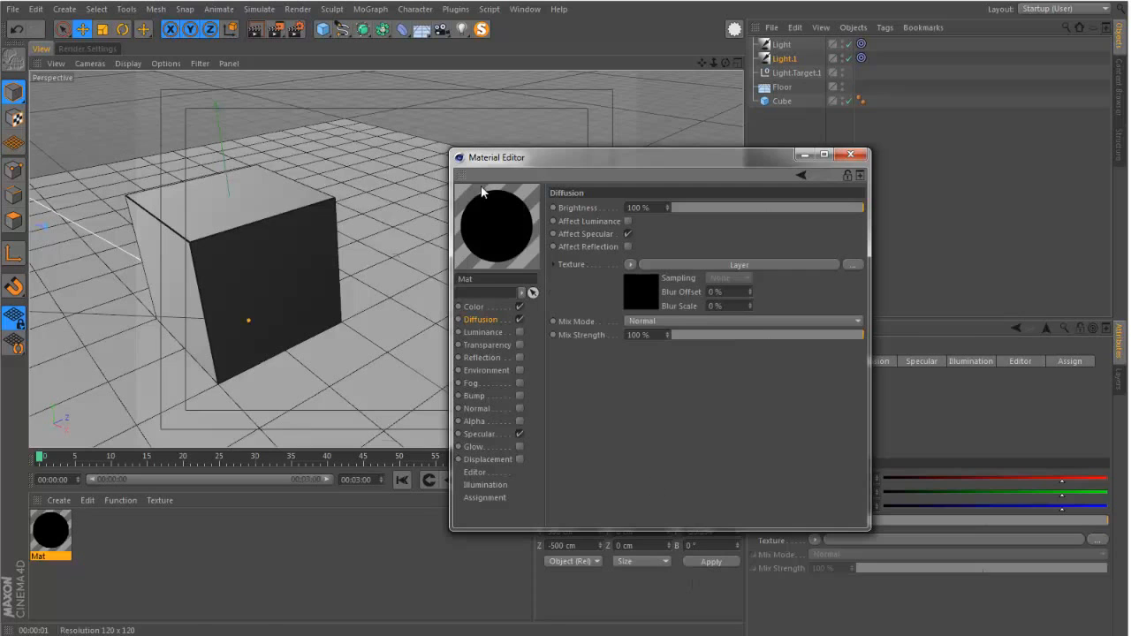
# Apply the new material to both the cube and the floor.
pyautogui.moveTo(53, 535); pyautogui.dragTo(228, 287)
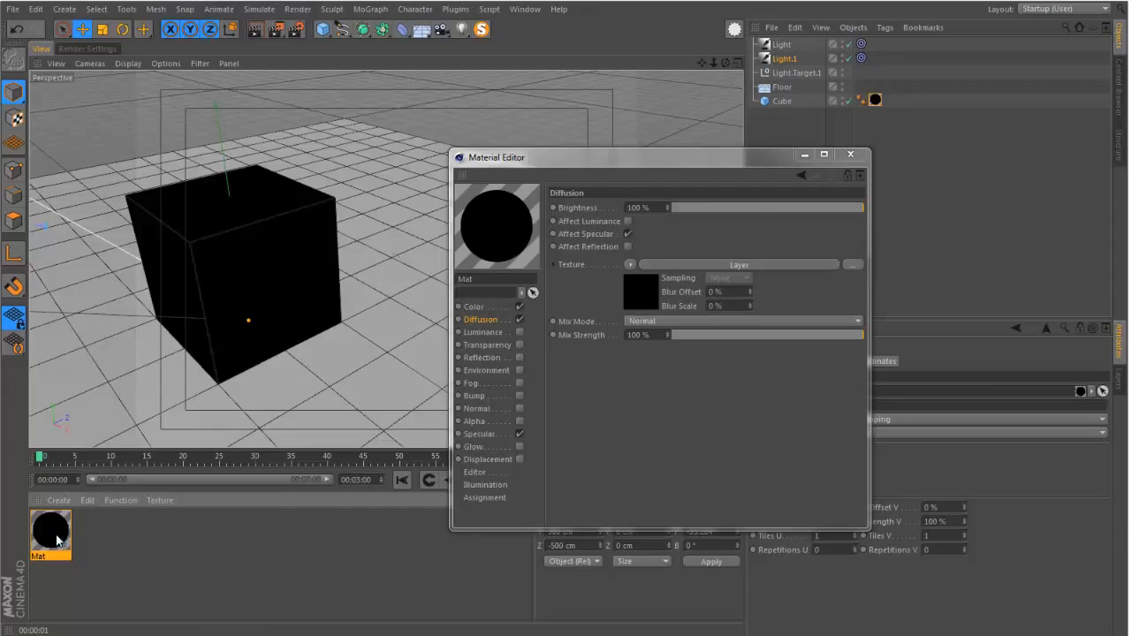
pyautogui.moveTo(61, 540); pyautogui.dragTo(333, 339)
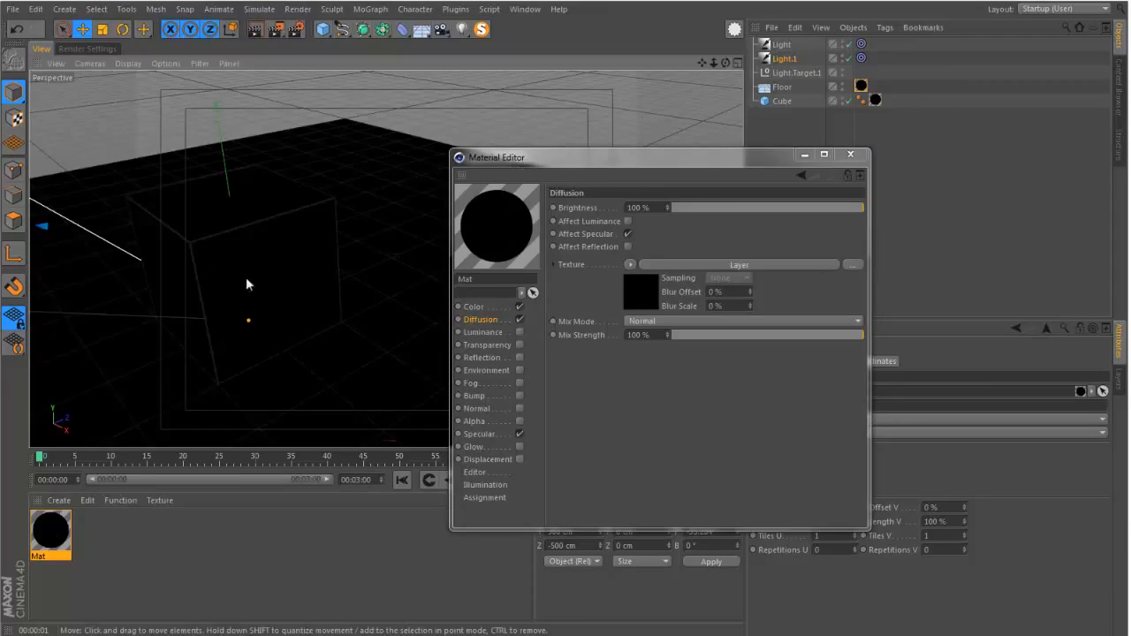
pyautogui.keyDown('alt'); pyautogui.moveTo(245, 276); pyautogui.dragTo(305, 265); pyautogui.keyUp('alt')
# Open the Diffusion channel's Layer shader and add a white Color shader as a layer.
pyautogui.click(651, 291)
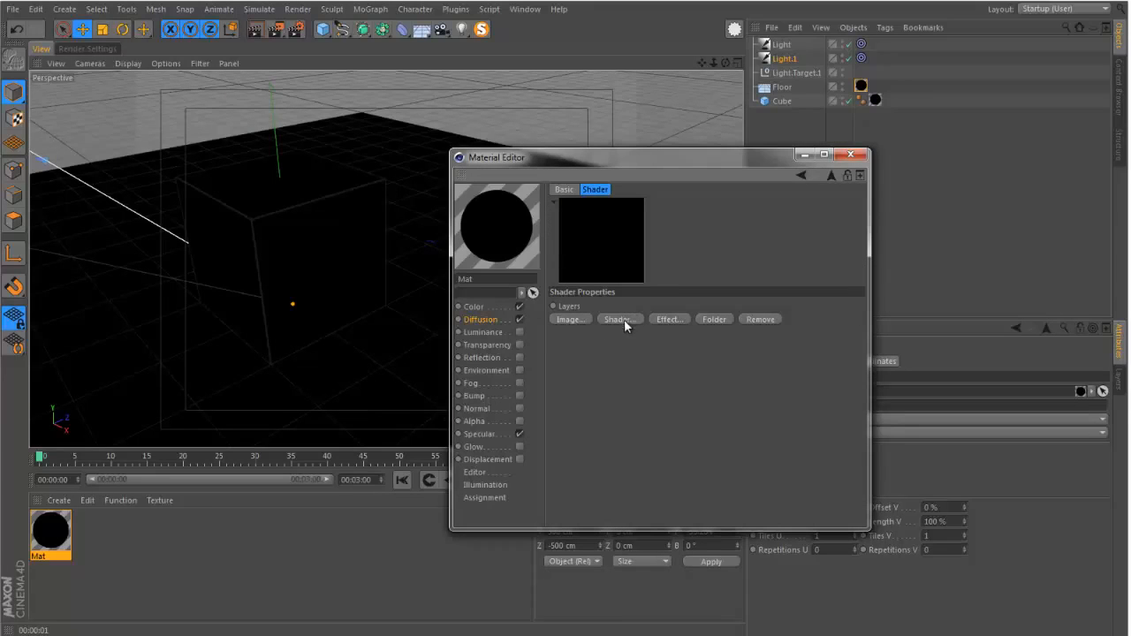
pyautogui.click(625, 319)
pyautogui.click(645, 354)
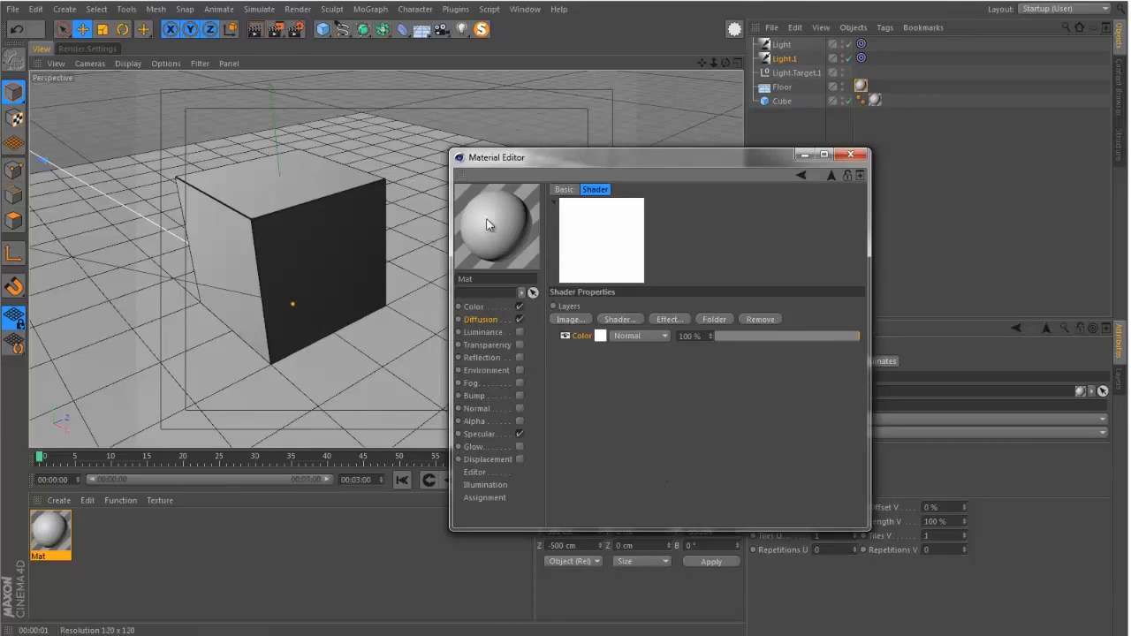
# Add an Ambient Occlusion shader above the Color layer and render the perspective view.
pyautogui.click(621, 318)
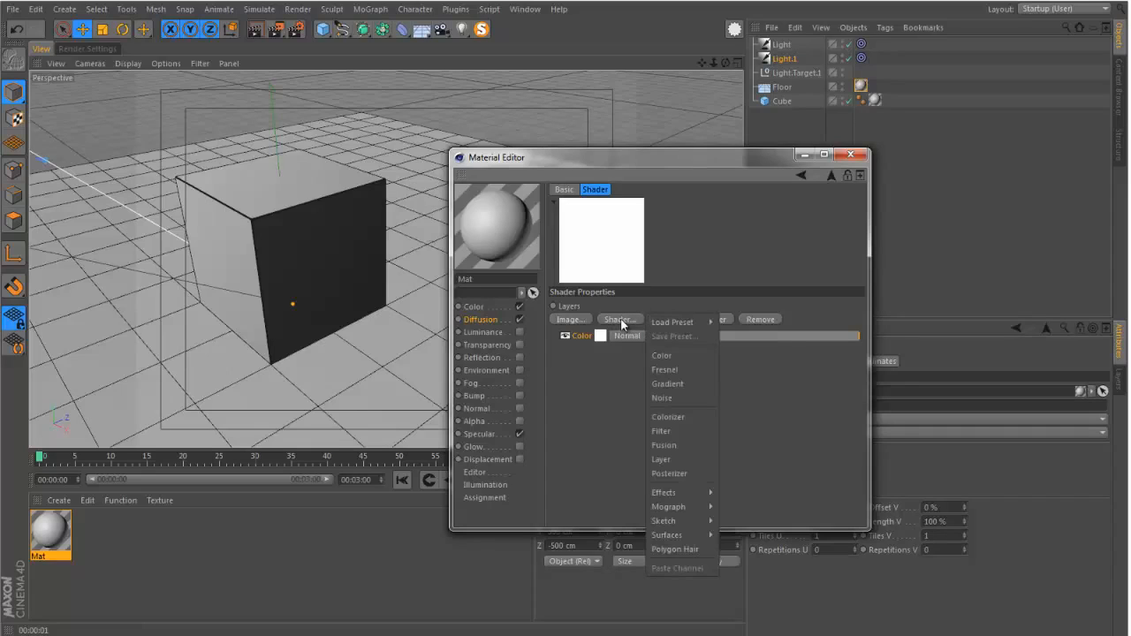
pyautogui.moveTo(687, 490)
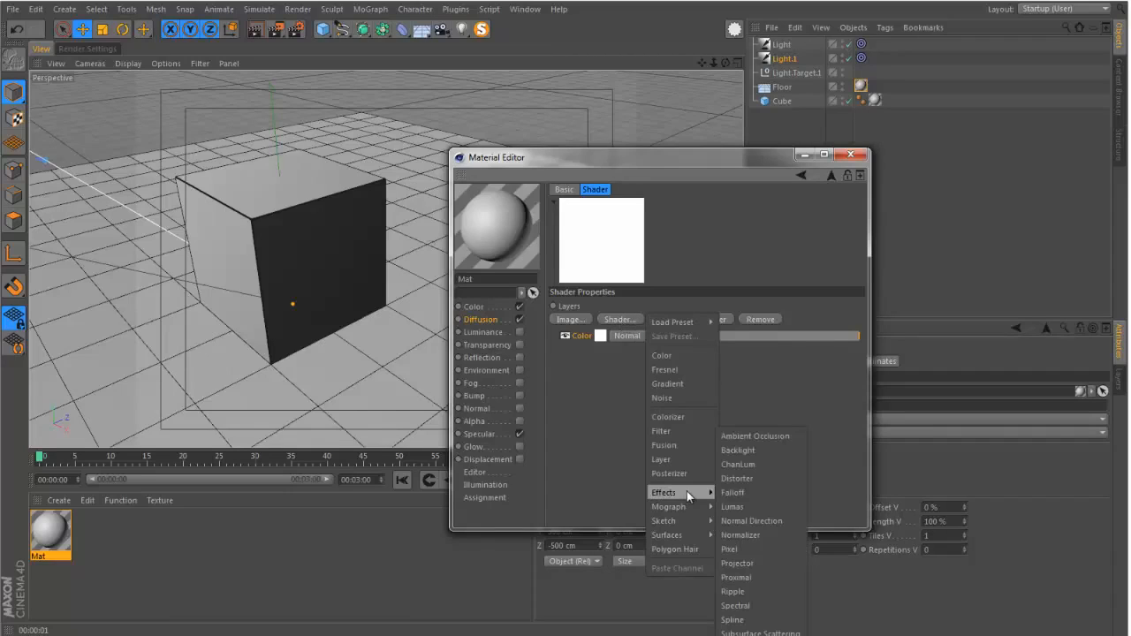
pyautogui.click(741, 437)
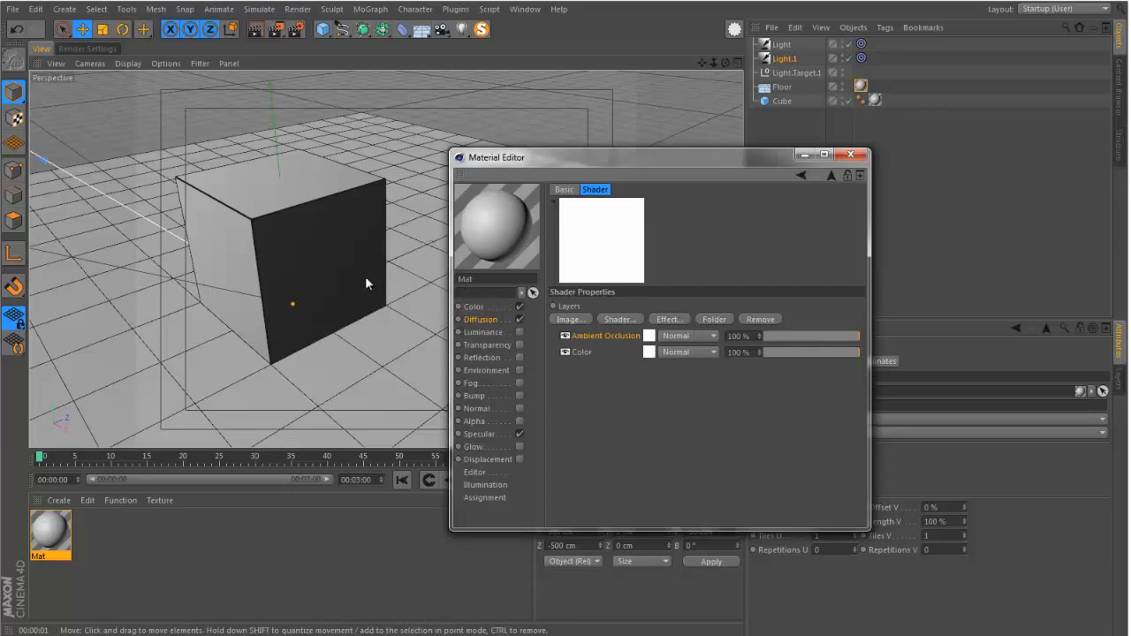
pyautogui.keyDown('alt'); pyautogui.moveTo(270, 273); pyautogui.dragTo(296, 273, button='middle'); pyautogui.keyUp('alt')
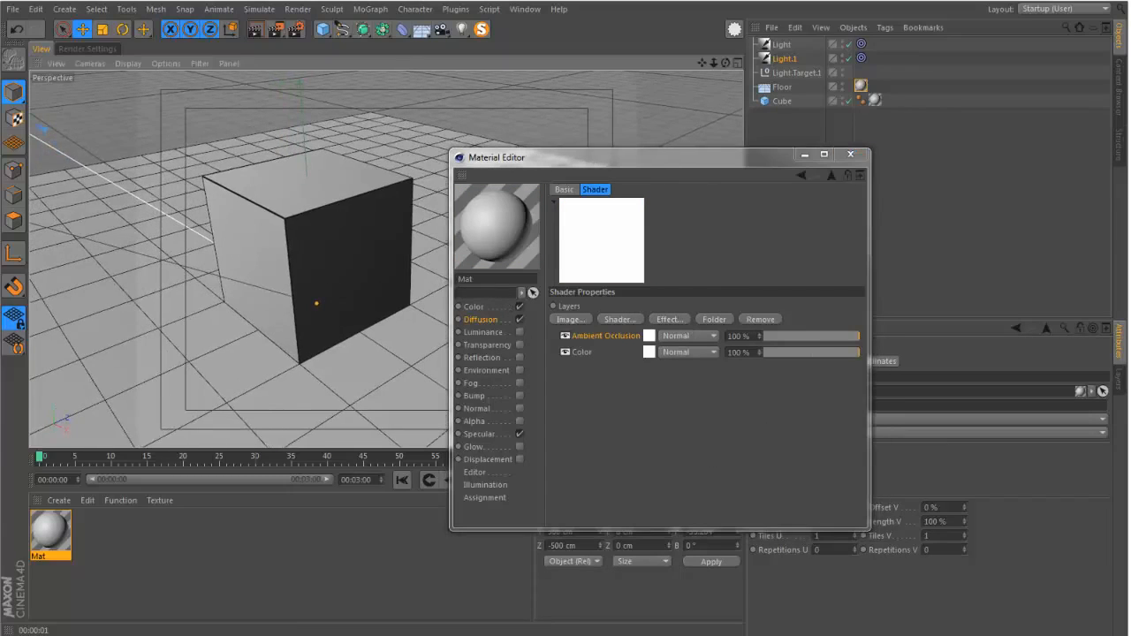
pyautogui.click(259, 26)
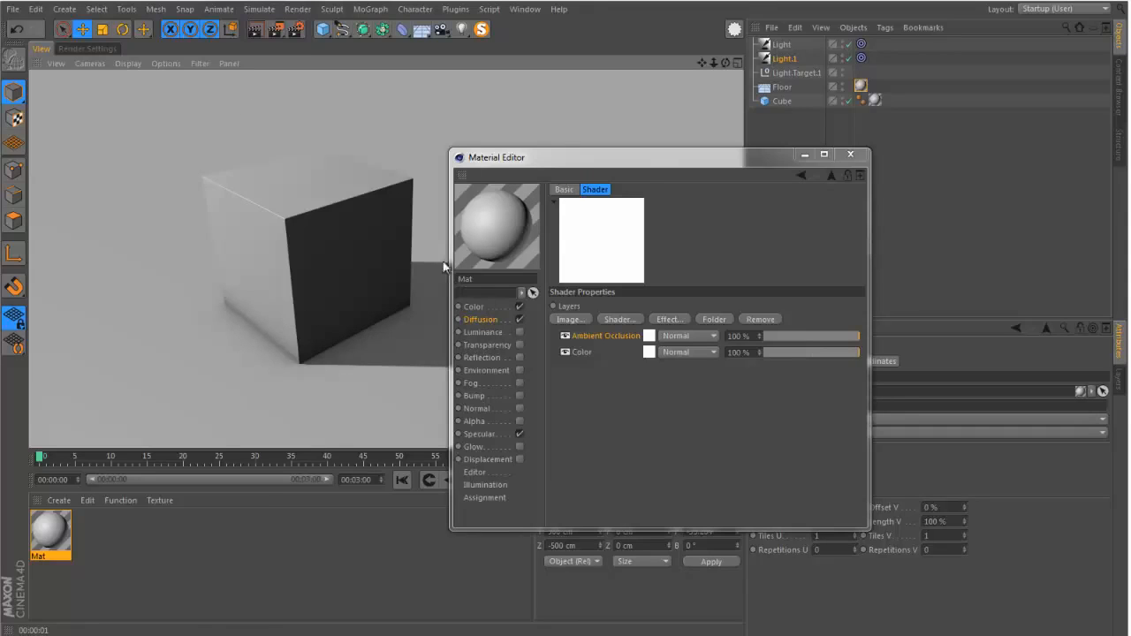
# Add a Lumas effect shader as a layer above Ambient Occlusion in the Diffusion channel's Layer shader.
pyautogui.moveTo(537, 157); pyautogui.dragTo(345, 166)
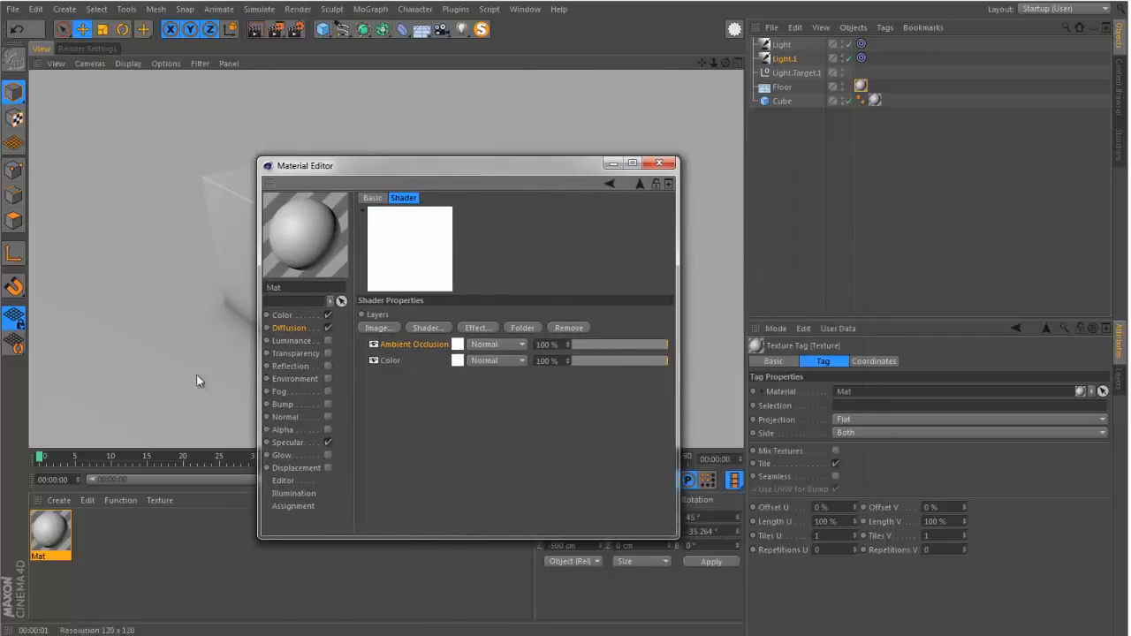
pyautogui.click(429, 328)
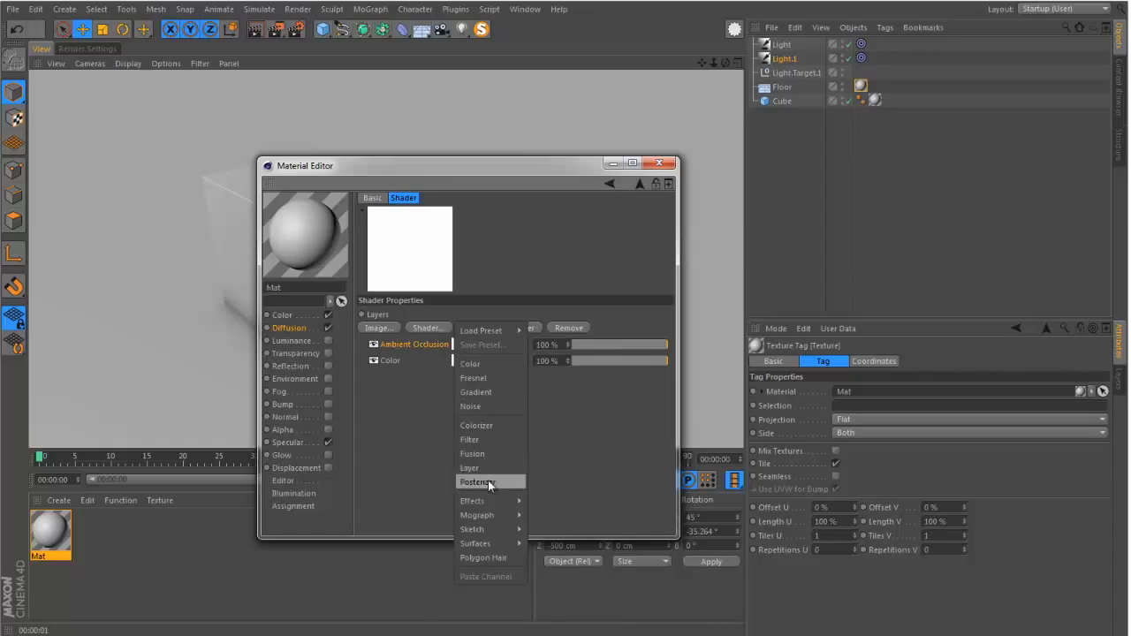
pyautogui.moveTo(482, 497)
pyautogui.click(540, 506)
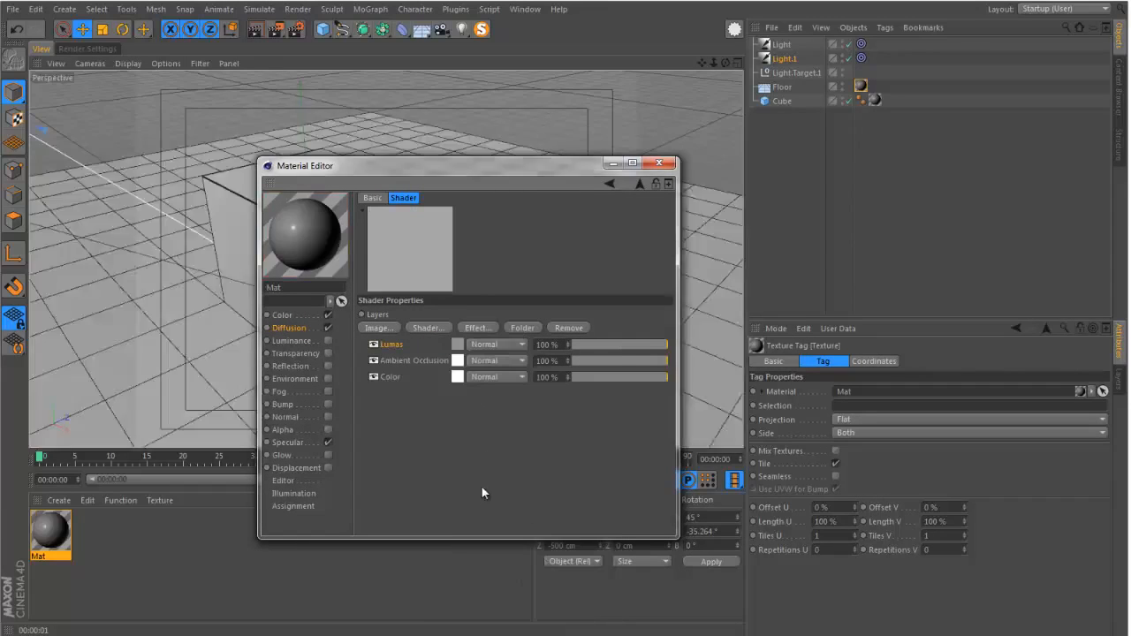
pyautogui.moveTo(360, 162); pyautogui.dragTo(558, 154)
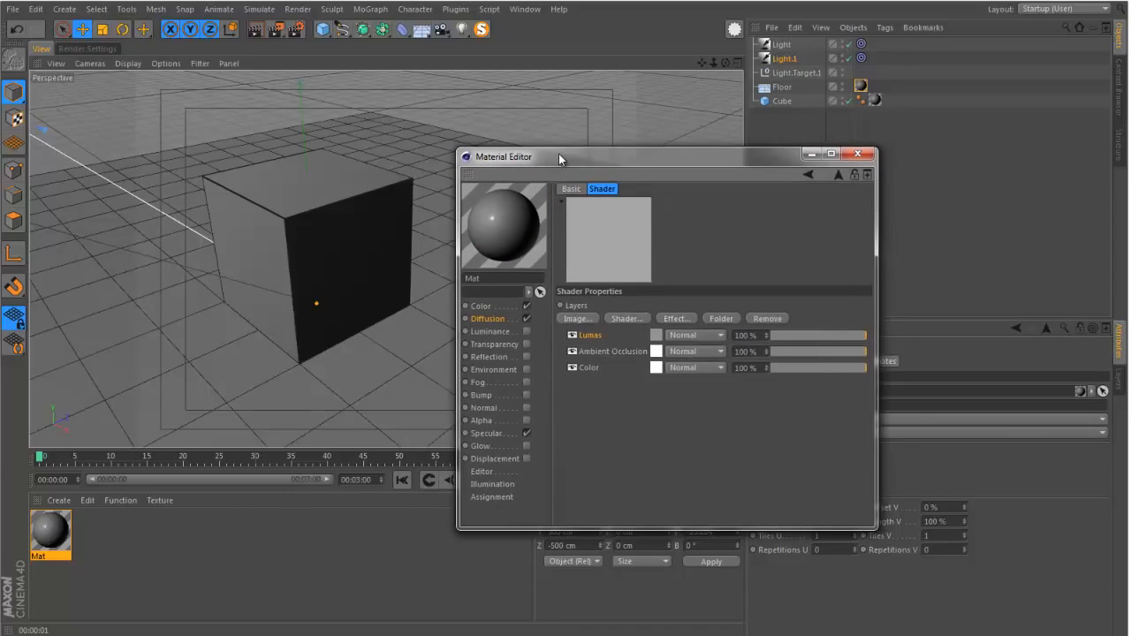
# Open the Lumas layer and set its Illumination to 100 % and its color to white (255, 255, 255).
pyautogui.click(655, 336)
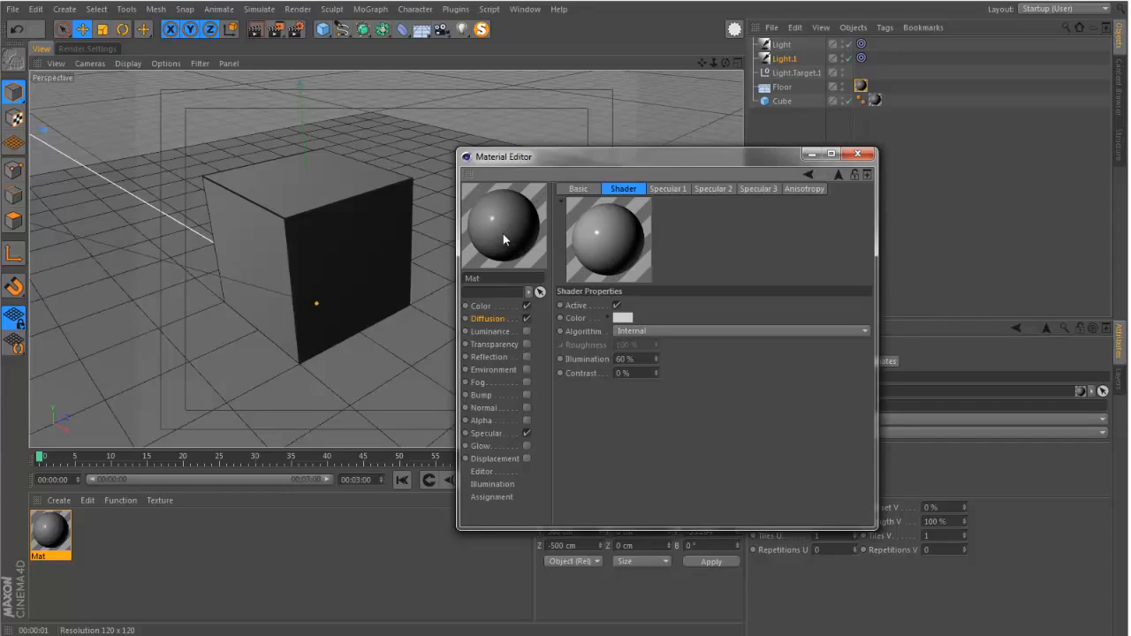
pyautogui.click(649, 358)
pyautogui.write('100')
pyautogui.press('Return')
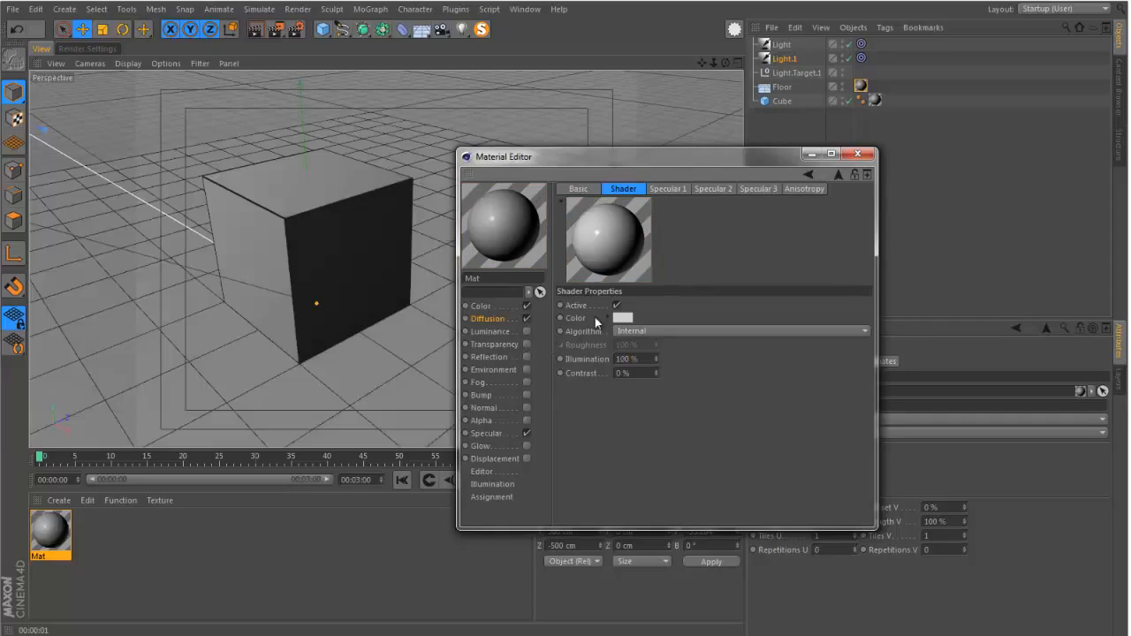
pyautogui.click(625, 318)
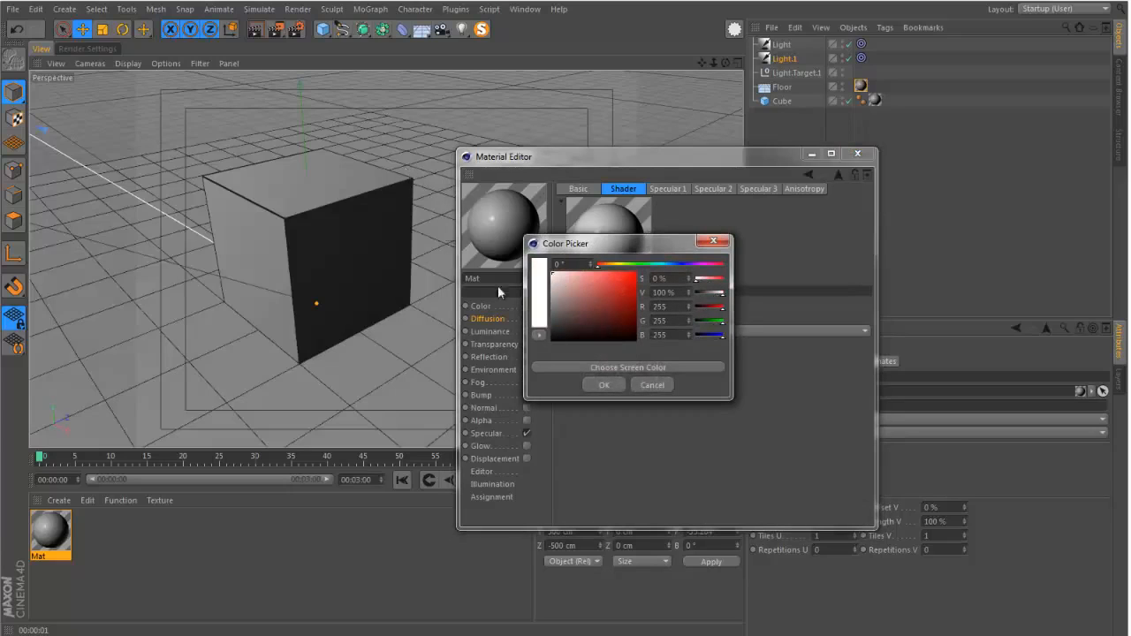
pyautogui.click(603, 386)
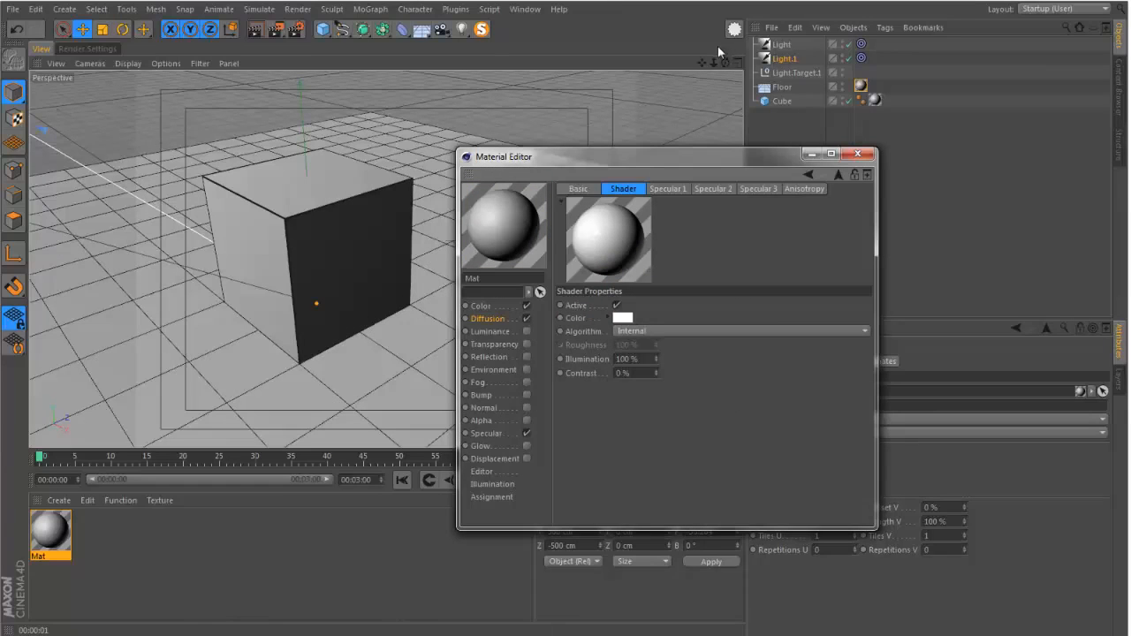
# Deactivate Specular 1, Specular 2 and Specular 3 of the Lumas shader and return to the layer stack.
pyautogui.click(669, 190)
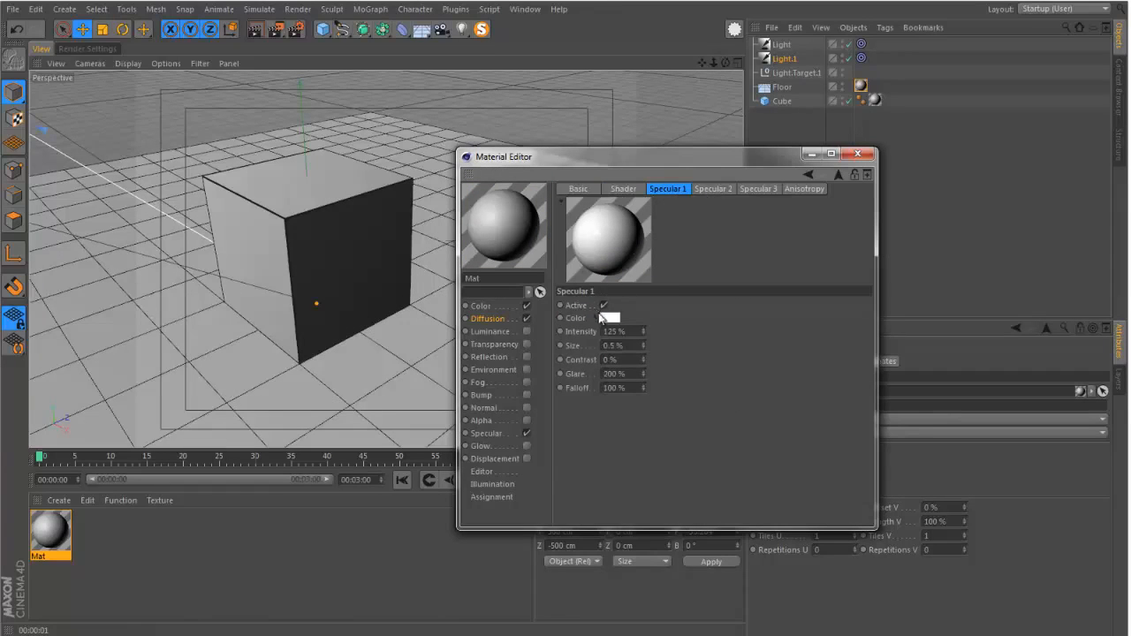
pyautogui.click(712, 188)
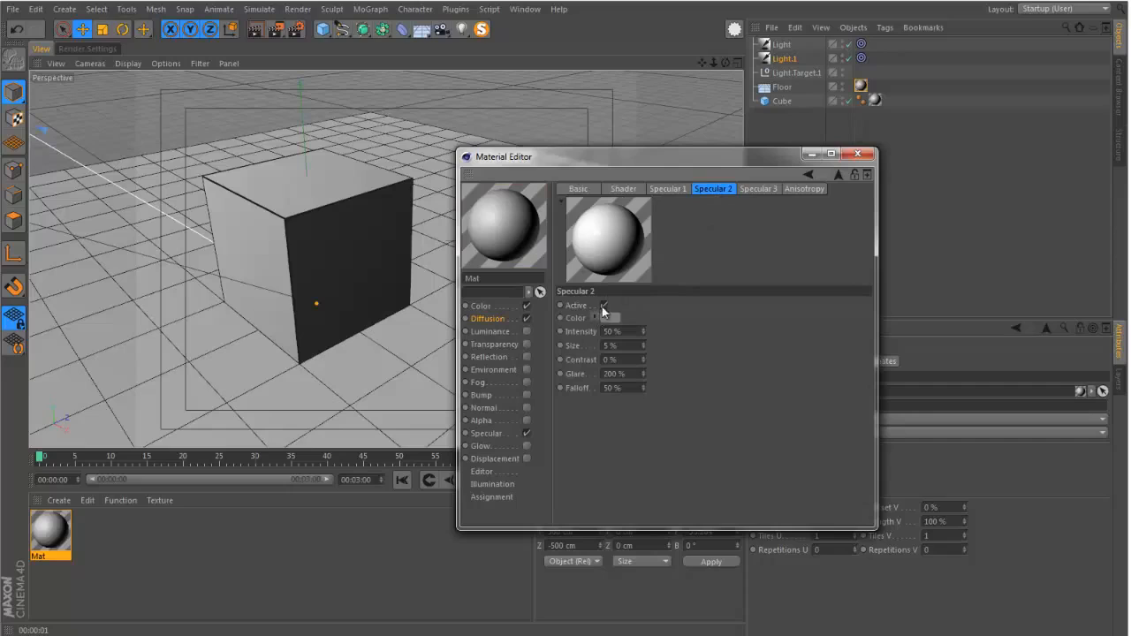
pyautogui.click(757, 189)
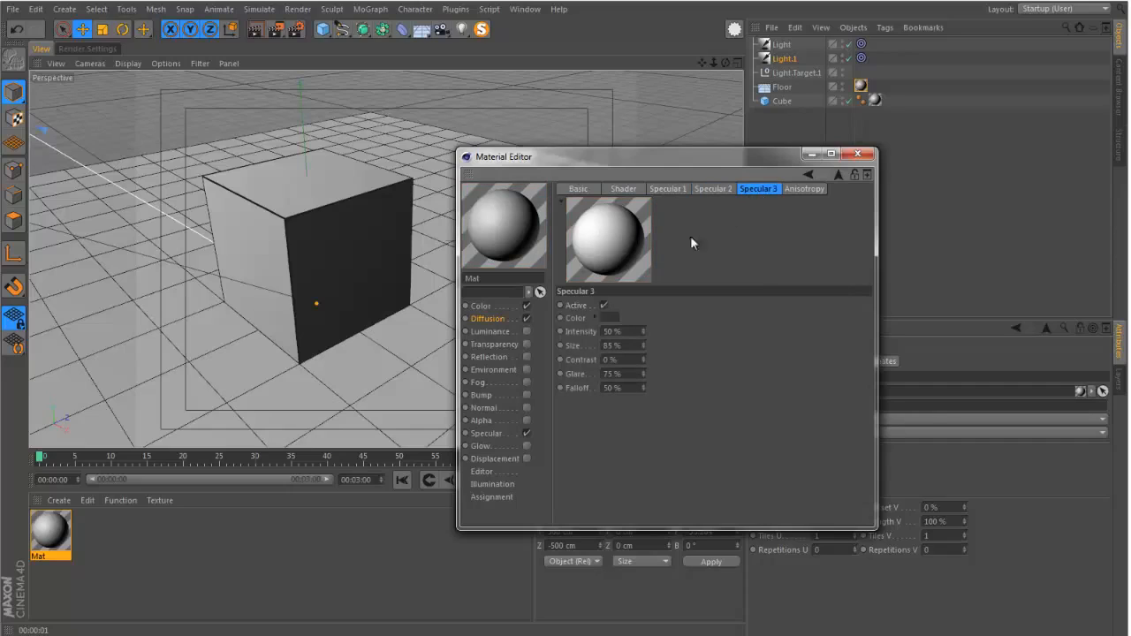
pyautogui.click(601, 304)
pyautogui.click(630, 188)
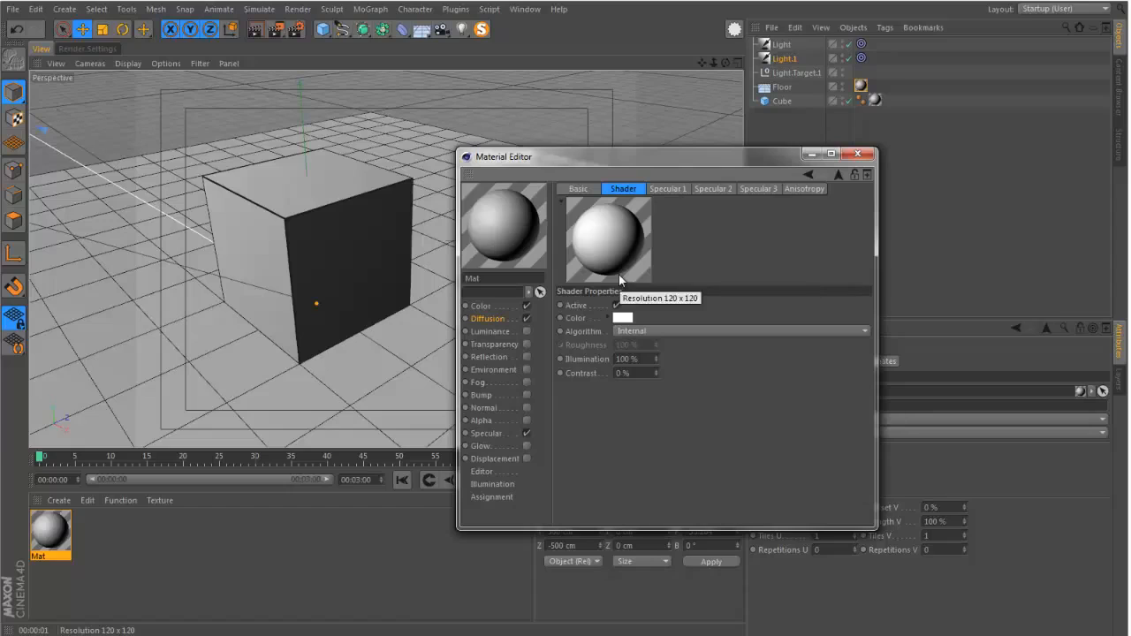
pyautogui.click(808, 175)
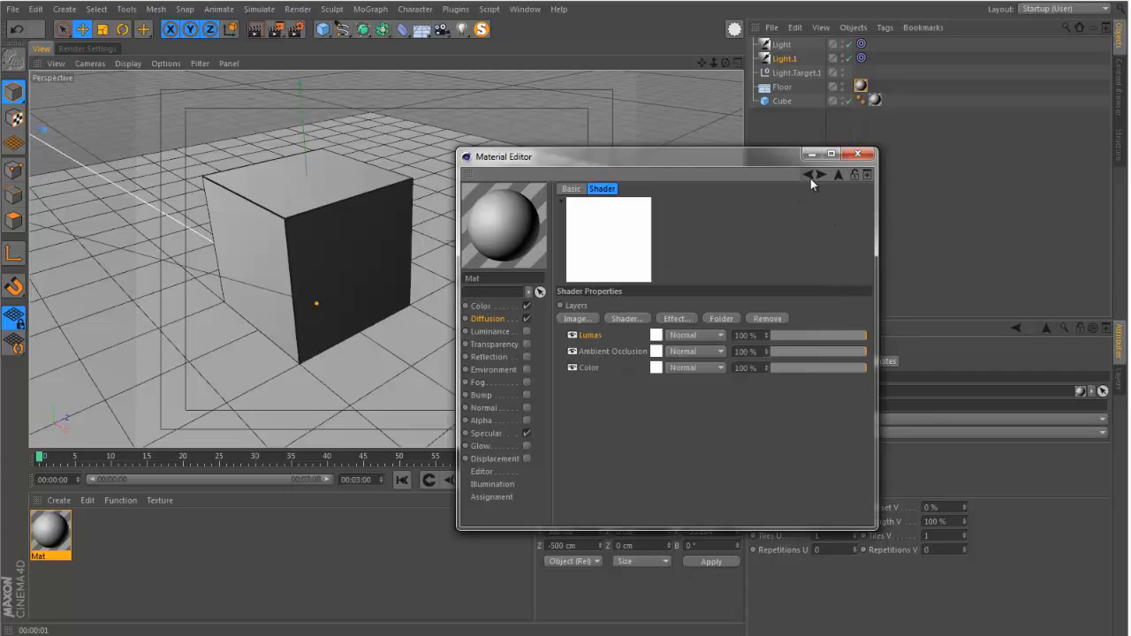
# Wrap the Lumas layer in a Colorizer shader and open the Colorizer's properties.
pyautogui.rightClick(594, 336)
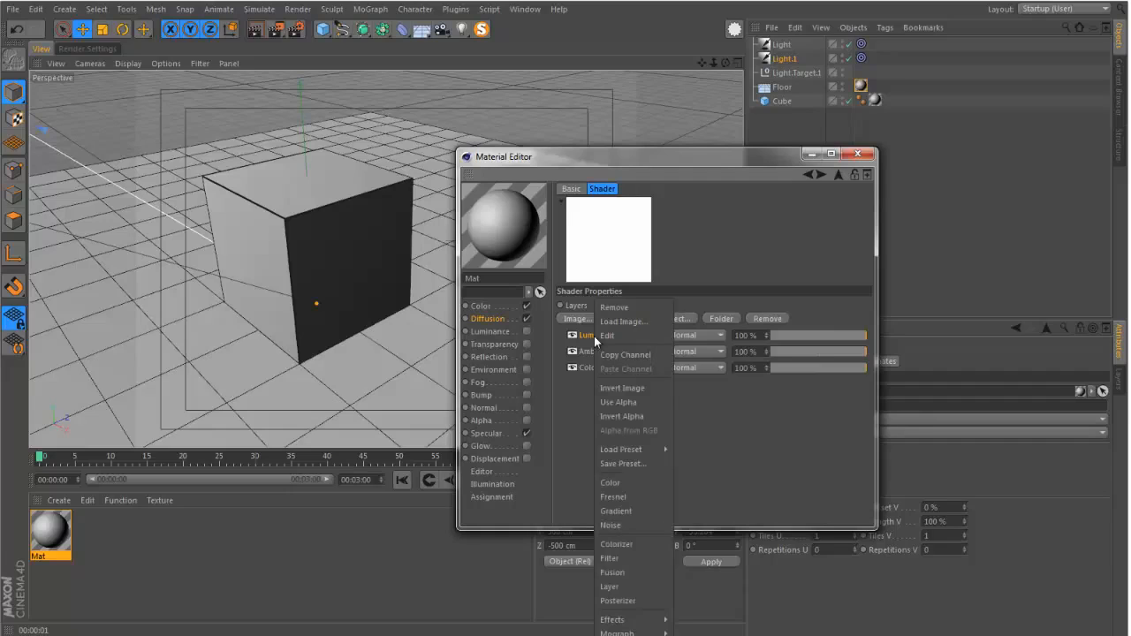
pyautogui.click(651, 543)
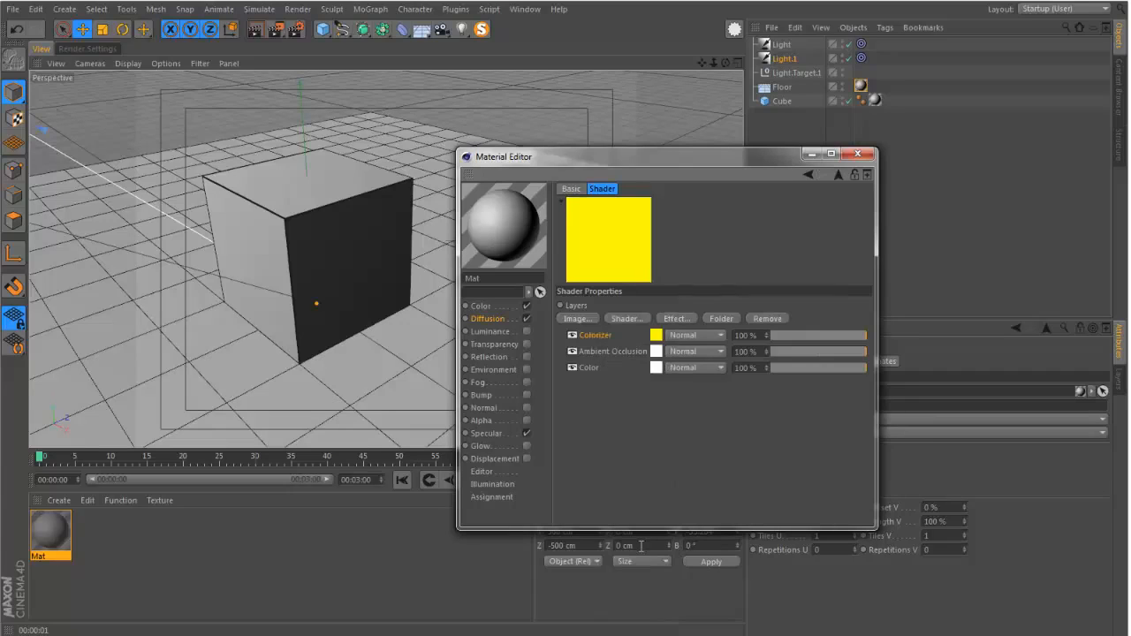
pyautogui.click(655, 335)
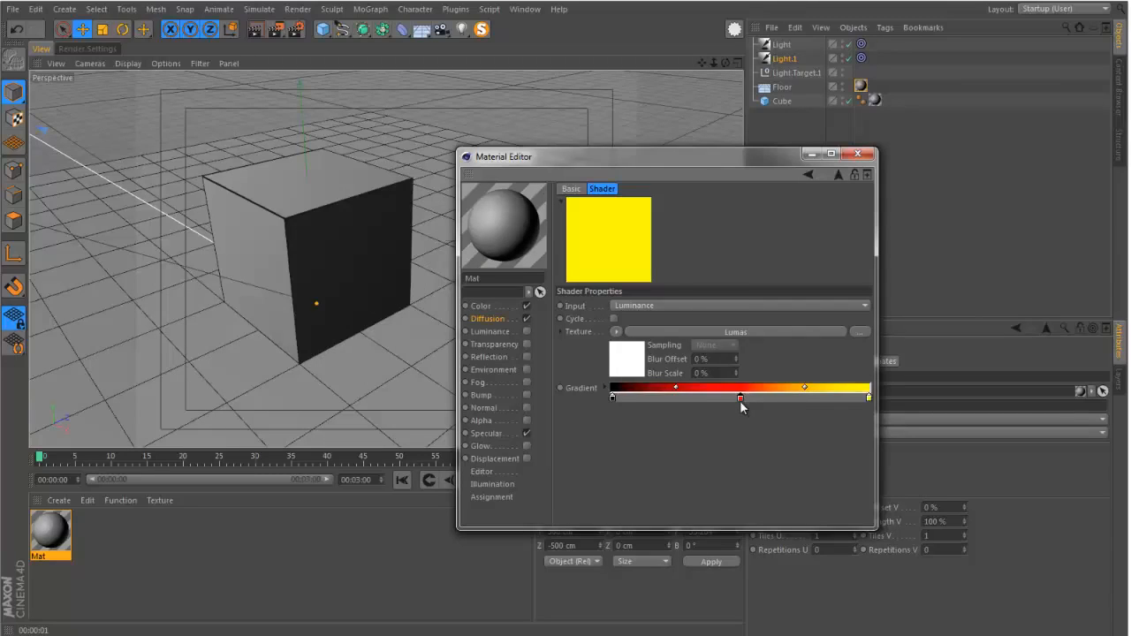
# Remove the Colorizer gradient's middle red knot and set the yellow end knot to white (255, 255, 255).
pyautogui.moveTo(740, 399); pyautogui.dragTo(747, 434)
pyautogui.doubleClick(866, 399)
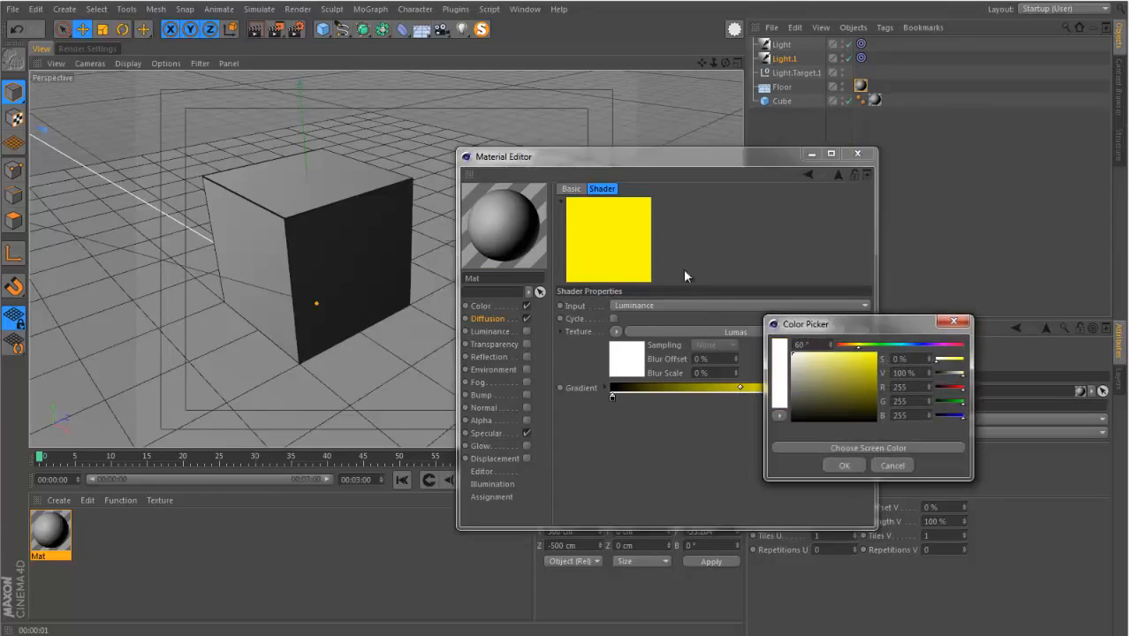
pyautogui.click(844, 466)
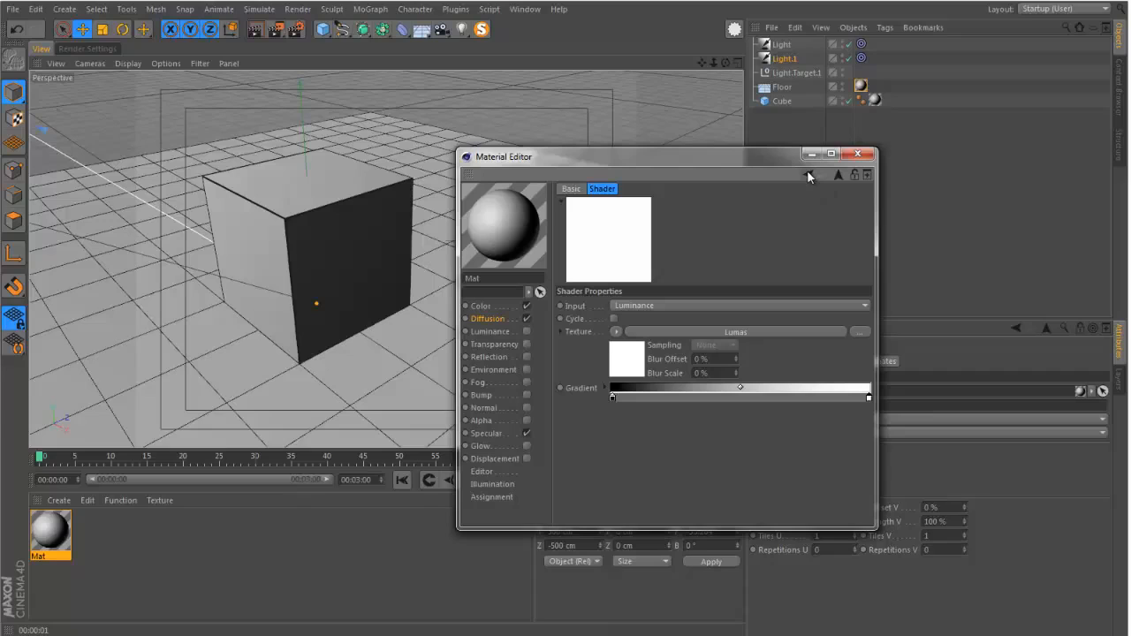
# Invert the knots of the Colorizer's black-to-white gradient and return to the layer stack.
pyautogui.moveTo(807, 170); pyautogui.dragTo(684, 109)
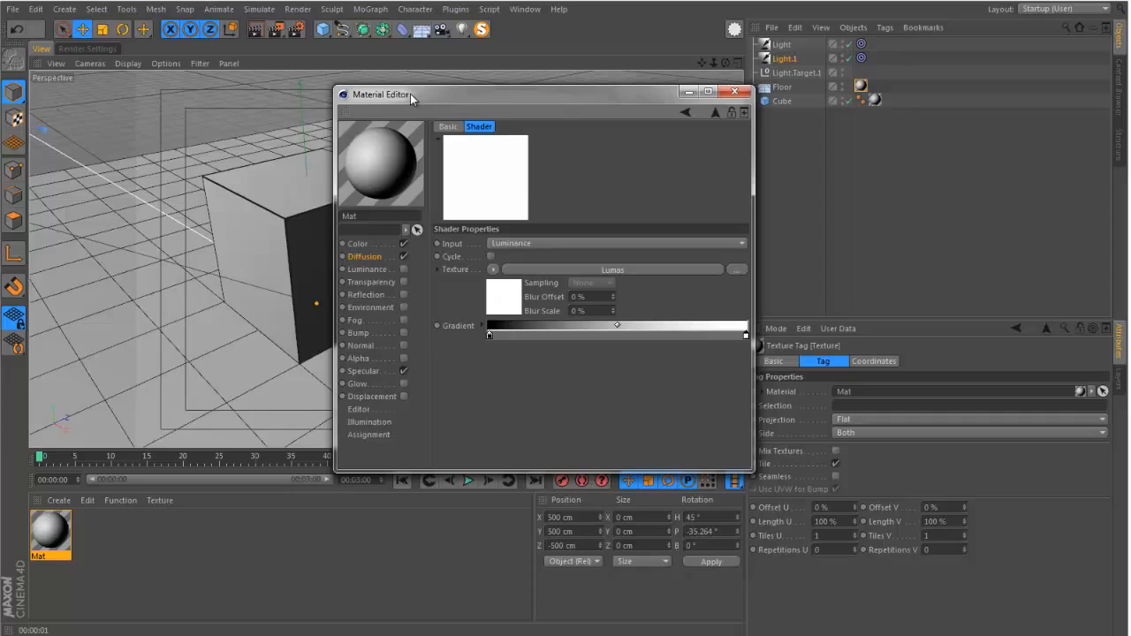
pyautogui.moveTo(409, 94)
pyautogui.mouseDown()
pyautogui.moveTo(461, 102)
pyautogui.moveTo(416, 103)
pyautogui.mouseUp()
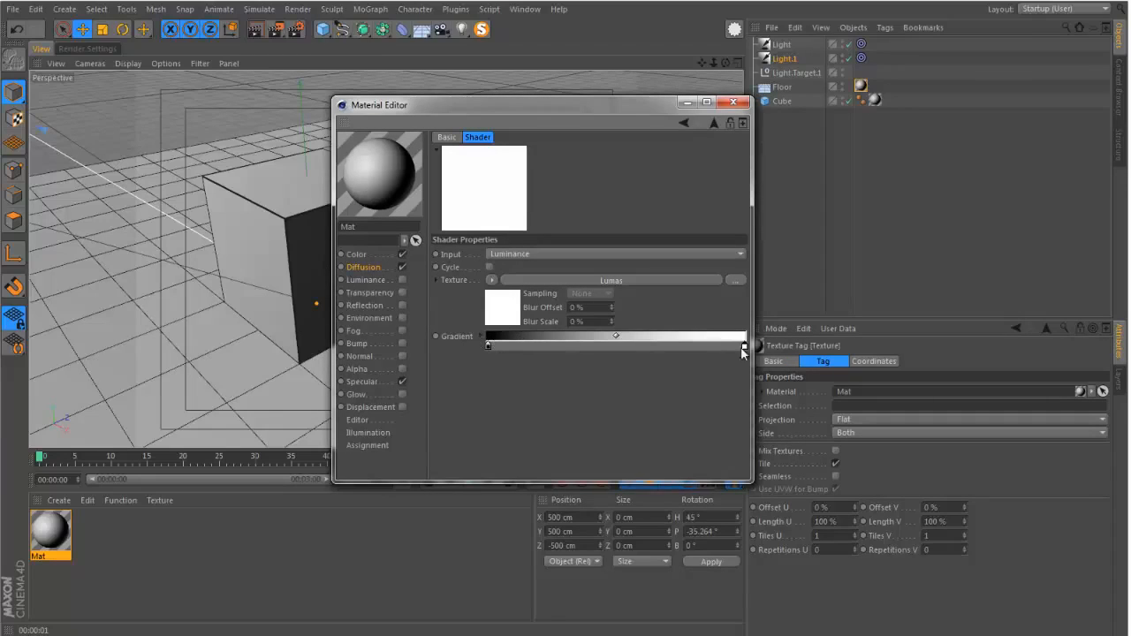
pyautogui.rightClick(489, 348)
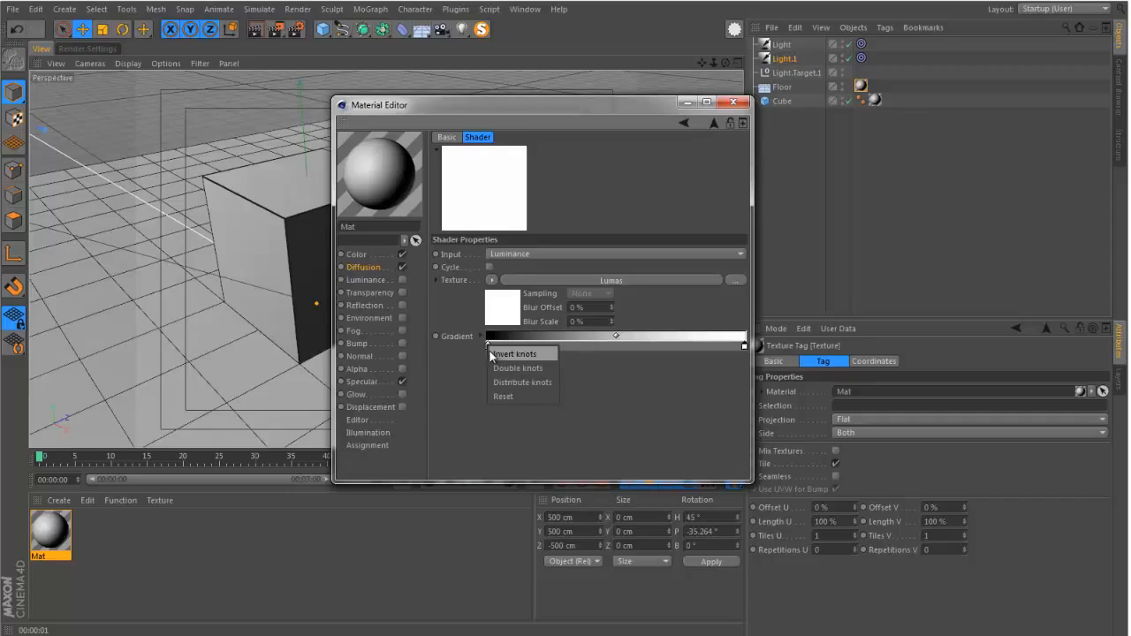
pyautogui.click(492, 354)
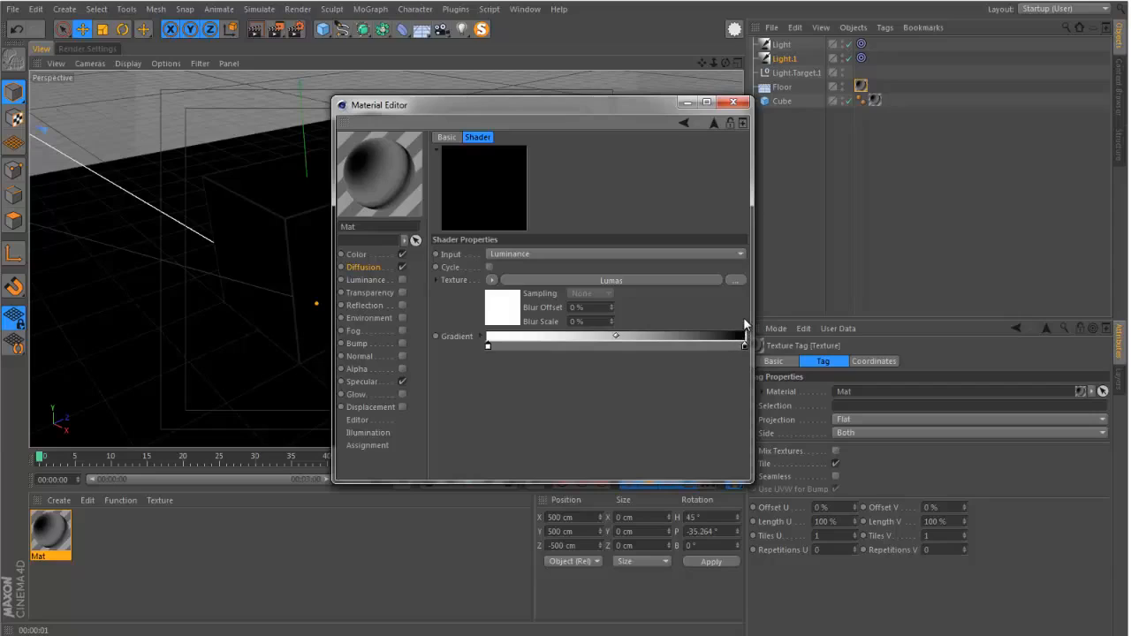
pyautogui.click(685, 124)
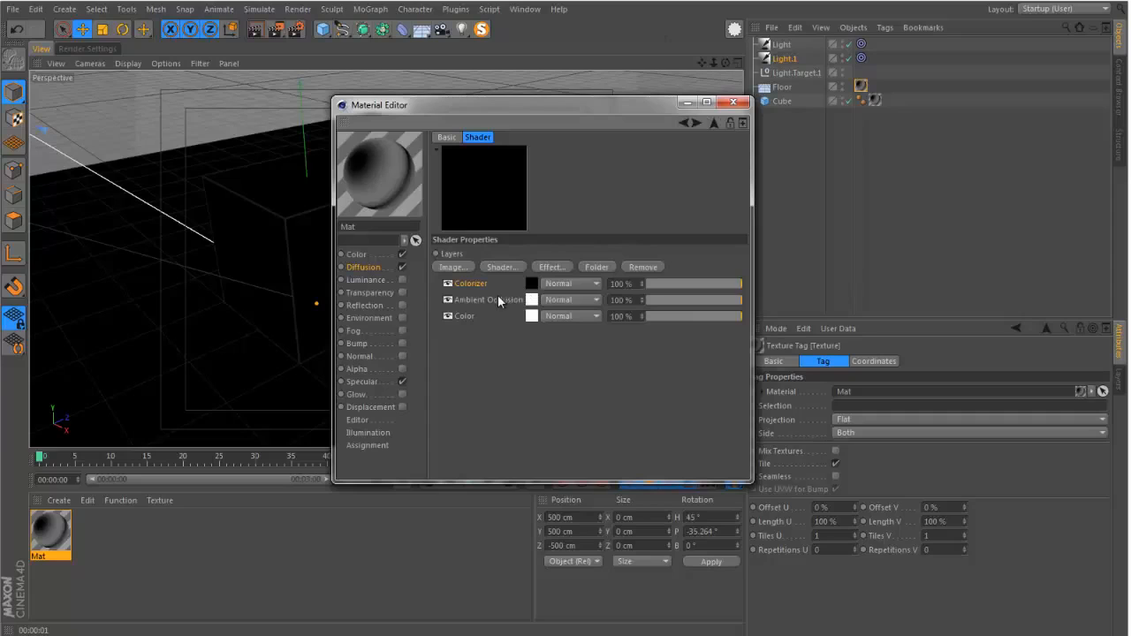
# Move the Colorizer layer beneath Ambient Occlusion and set its blend mode to Layer Mask.
pyautogui.moveTo(460, 291); pyautogui.dragTo(468, 305)
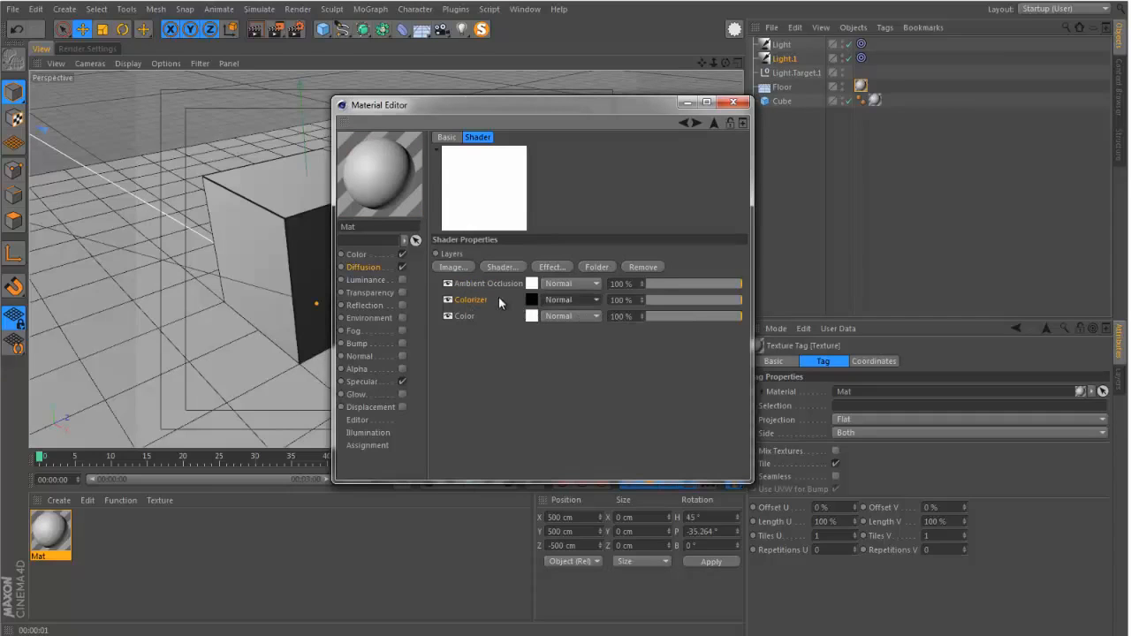
pyautogui.click(567, 300)
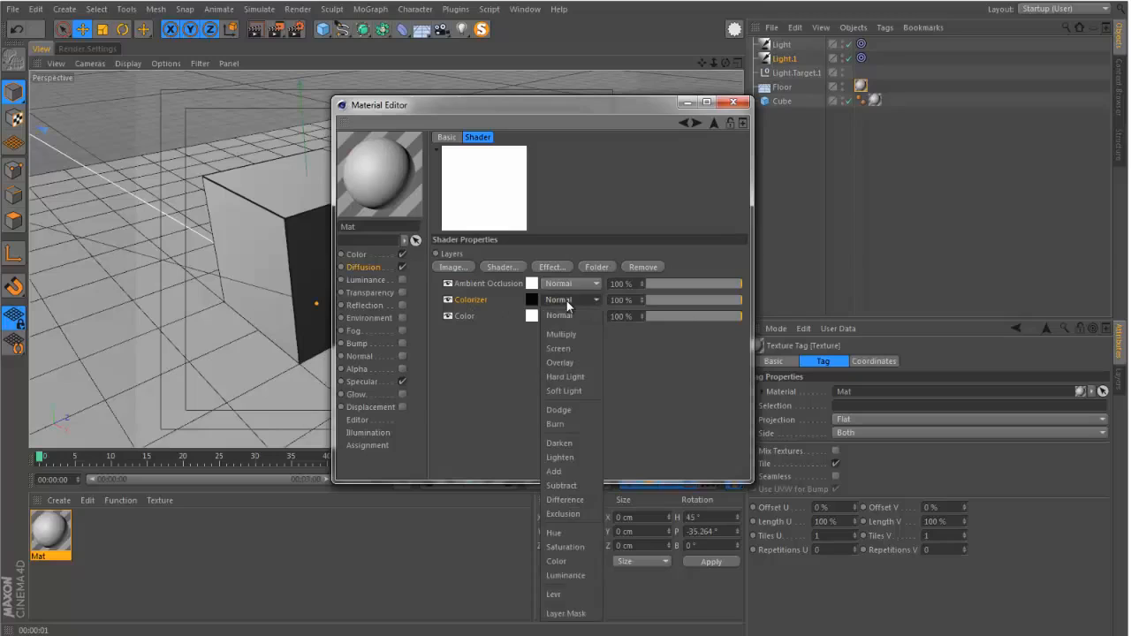
pyautogui.click(566, 613)
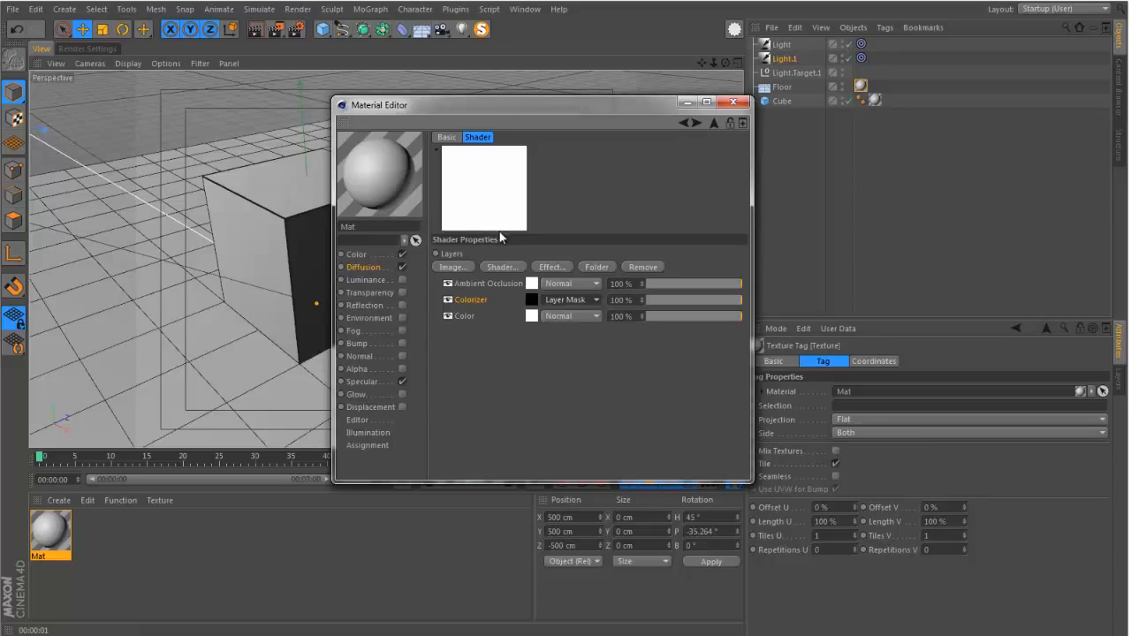
pyautogui.moveTo(413, 106); pyautogui.dragTo(472, 94)
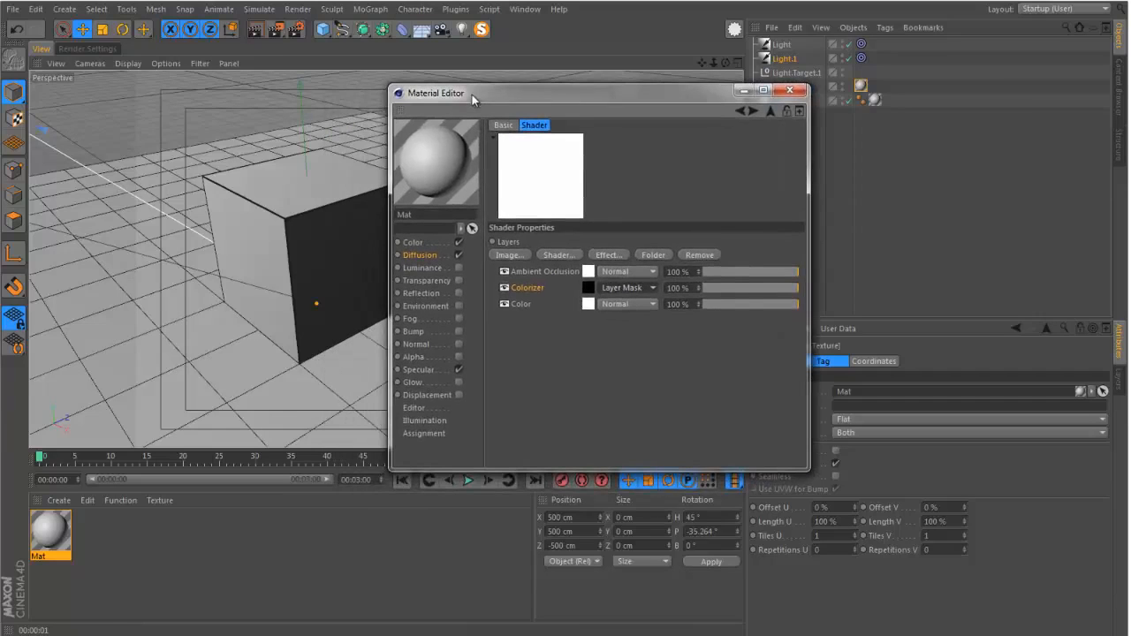
# Set the material preview to the Knot (GI) scene and toggle the Diffusion channel off and on.
pyautogui.rightClick(421, 153)
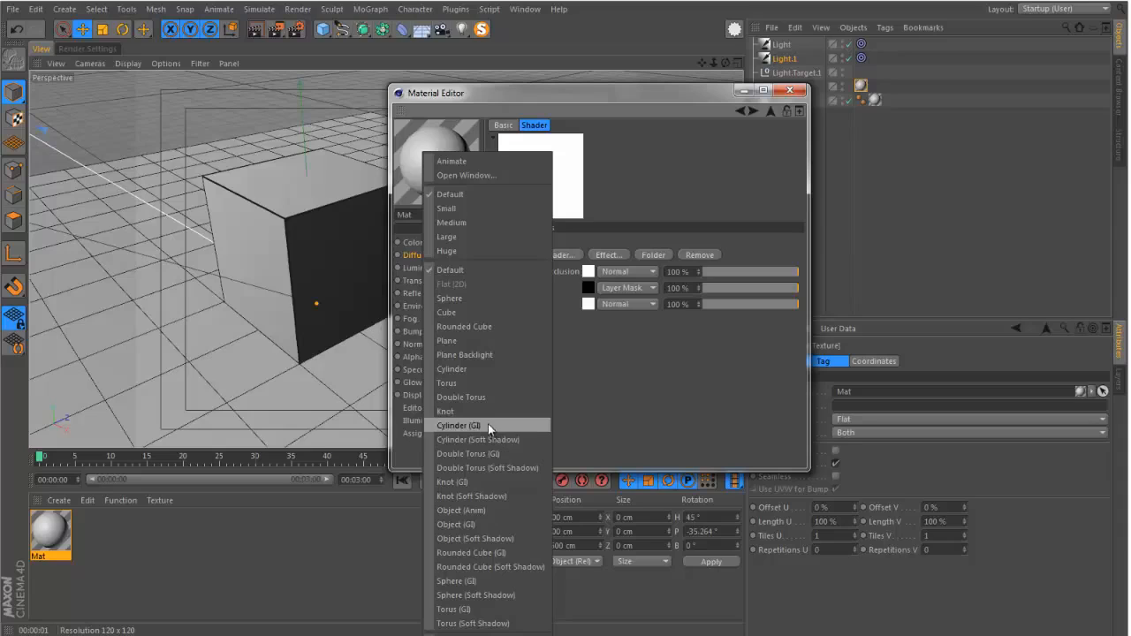
pyautogui.click(456, 483)
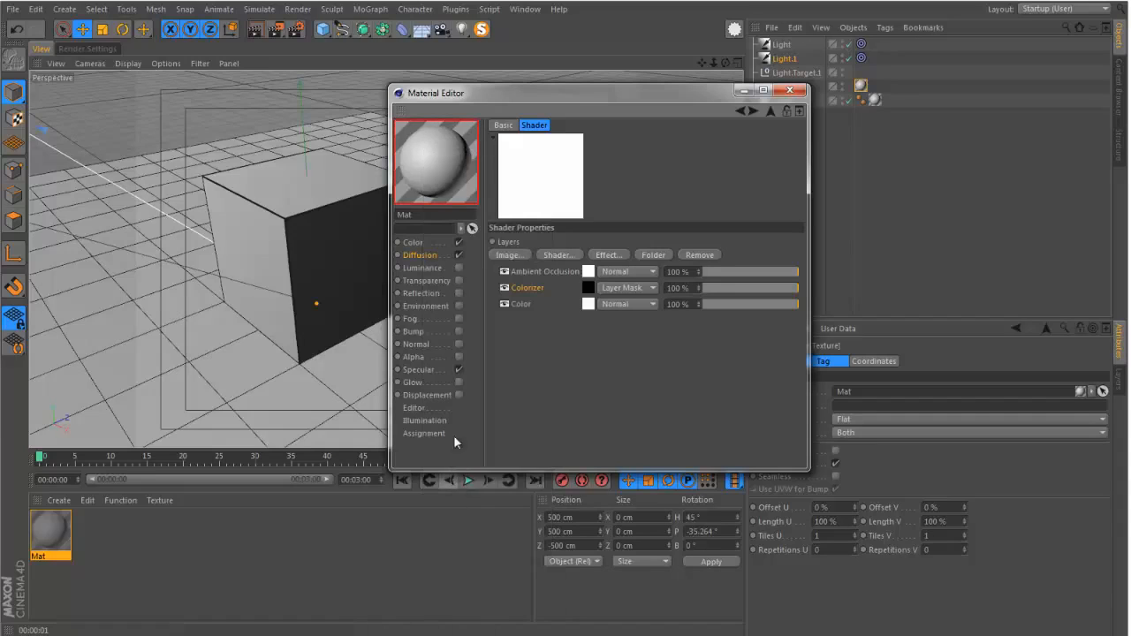
pyautogui.click(458, 255)
pyautogui.click(458, 255)
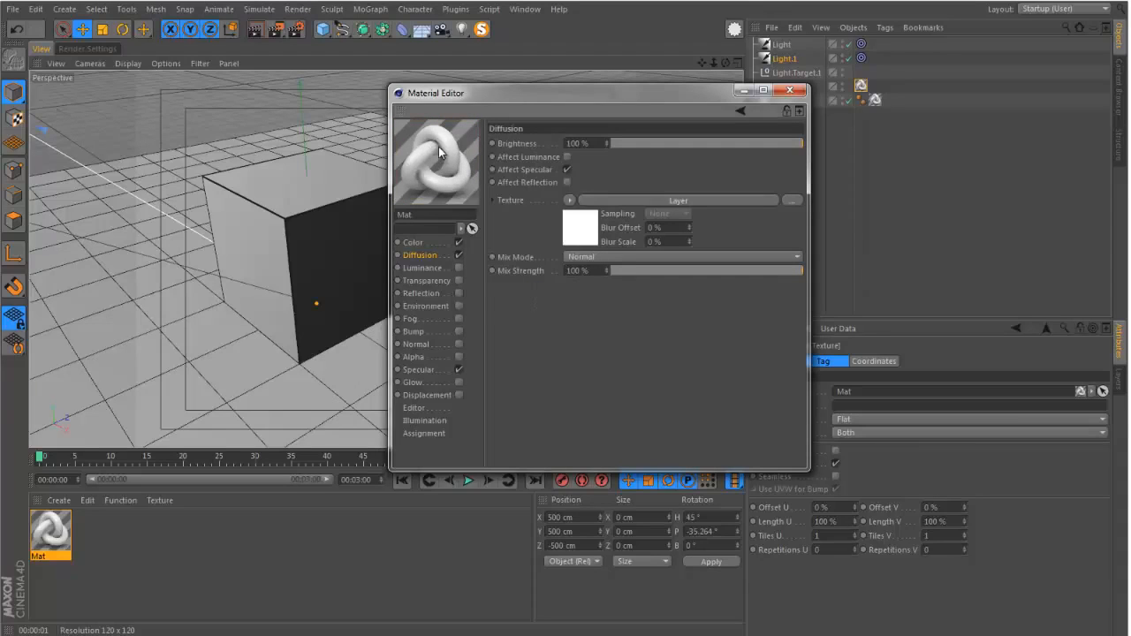
# Open the material preview in its own enlarged window beside the Material Editor and disable the Diffusion channel for comparison.
pyautogui.rightClick(439, 181)
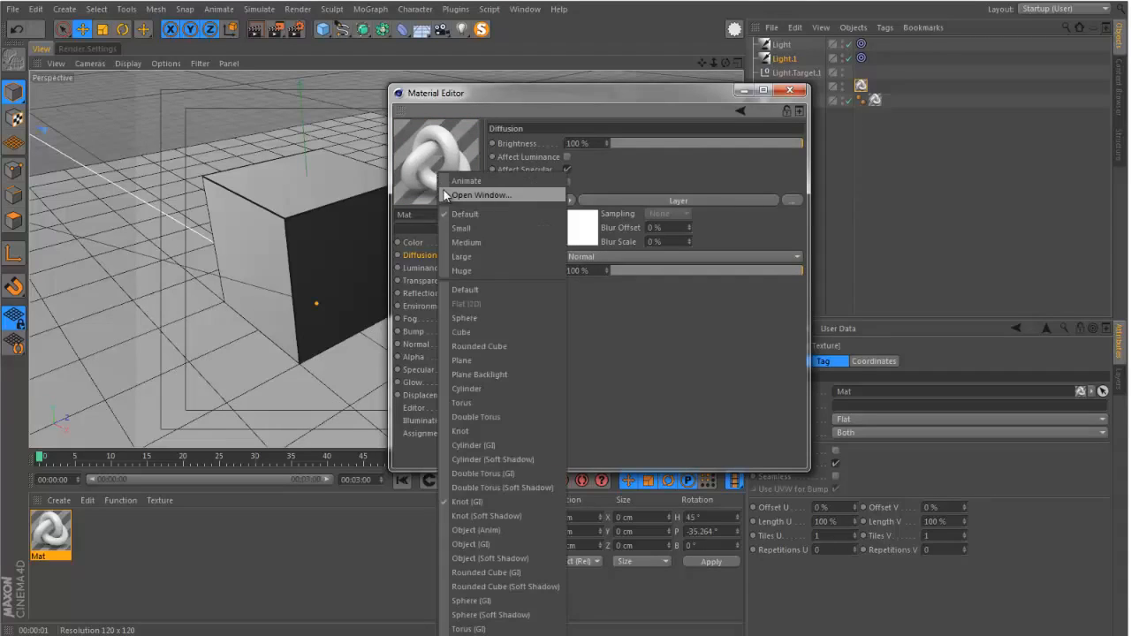
pyautogui.click(446, 189)
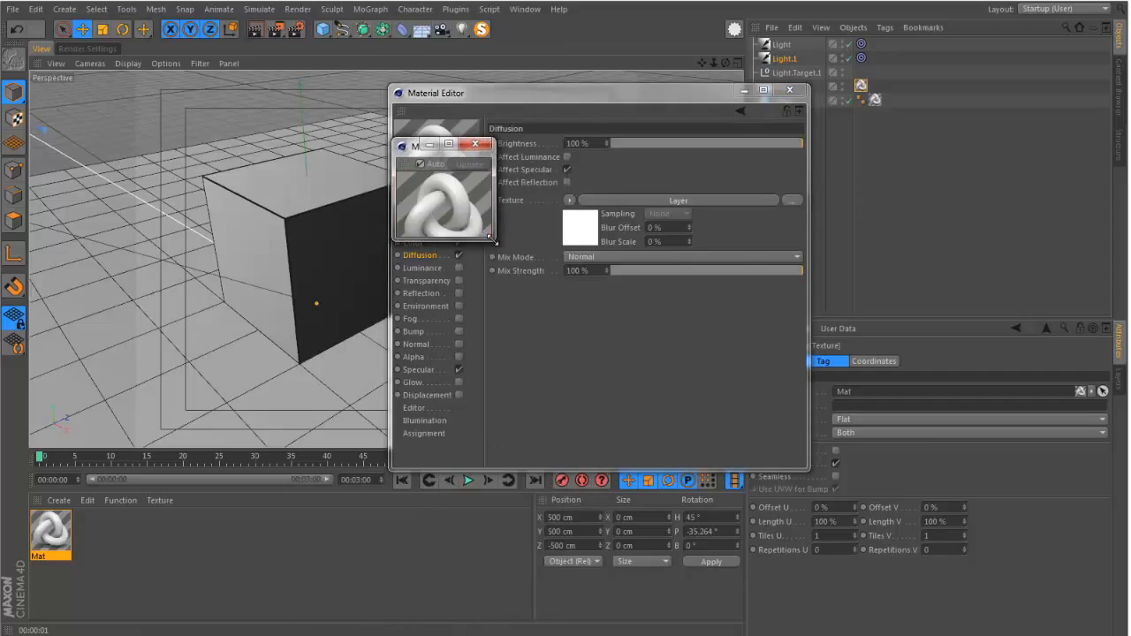
pyautogui.moveTo(492, 237); pyautogui.dragTo(813, 590)
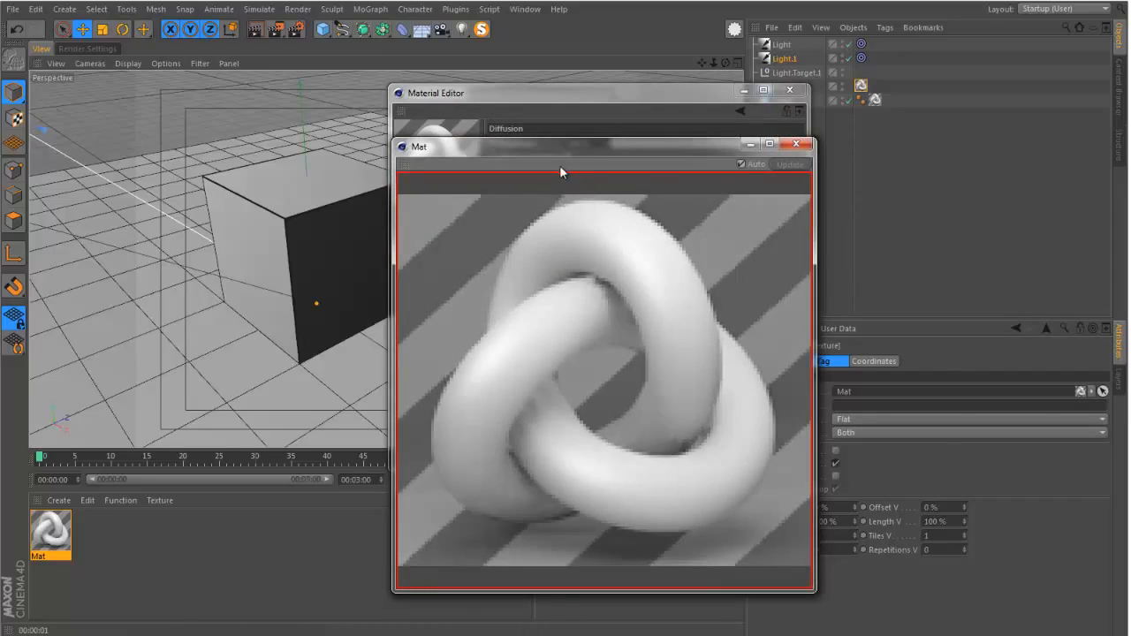
pyautogui.moveTo(525, 151); pyautogui.dragTo(814, 107)
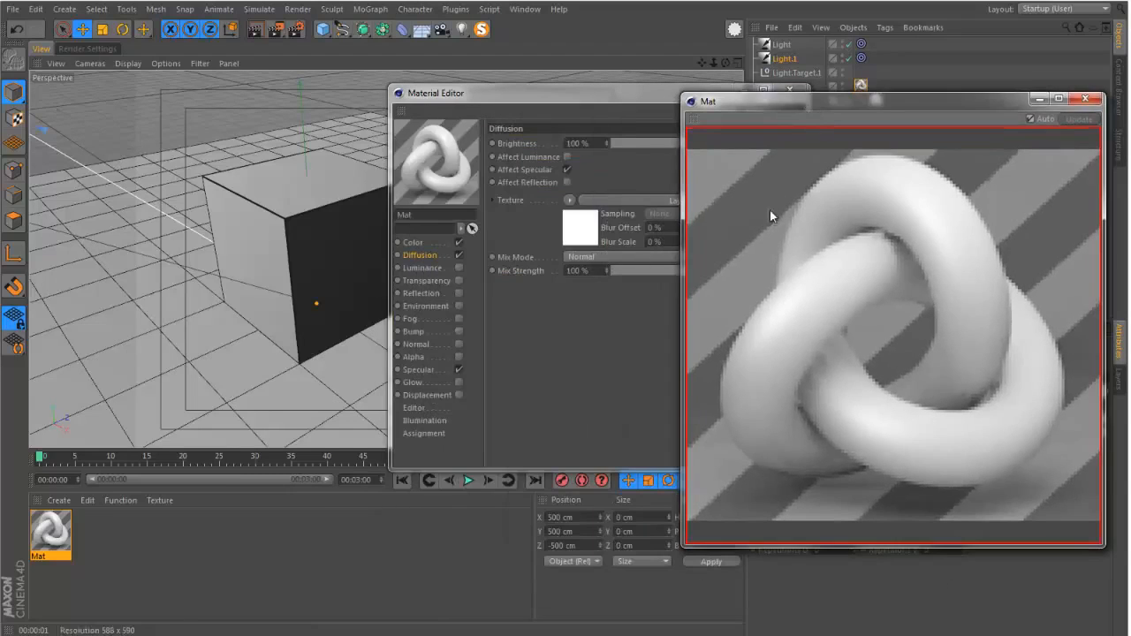
pyautogui.click(459, 256)
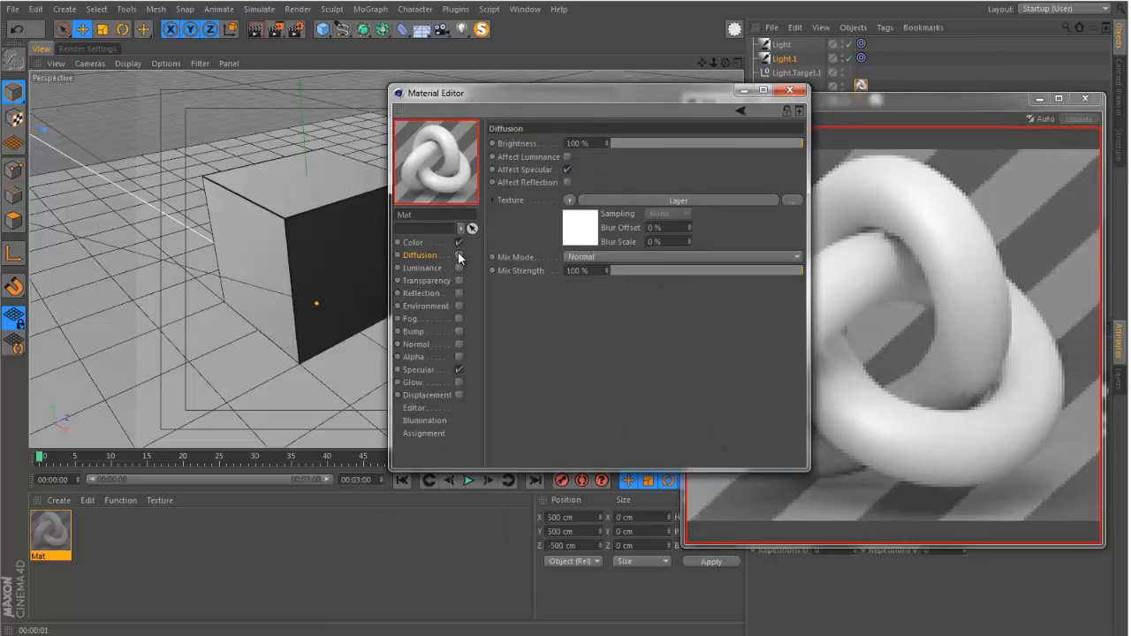
# Re-enable the material's Diffusion channel, close its windows and render the perspective view.
pyautogui.moveTo(633, 100); pyautogui.dragTo(485, 113)
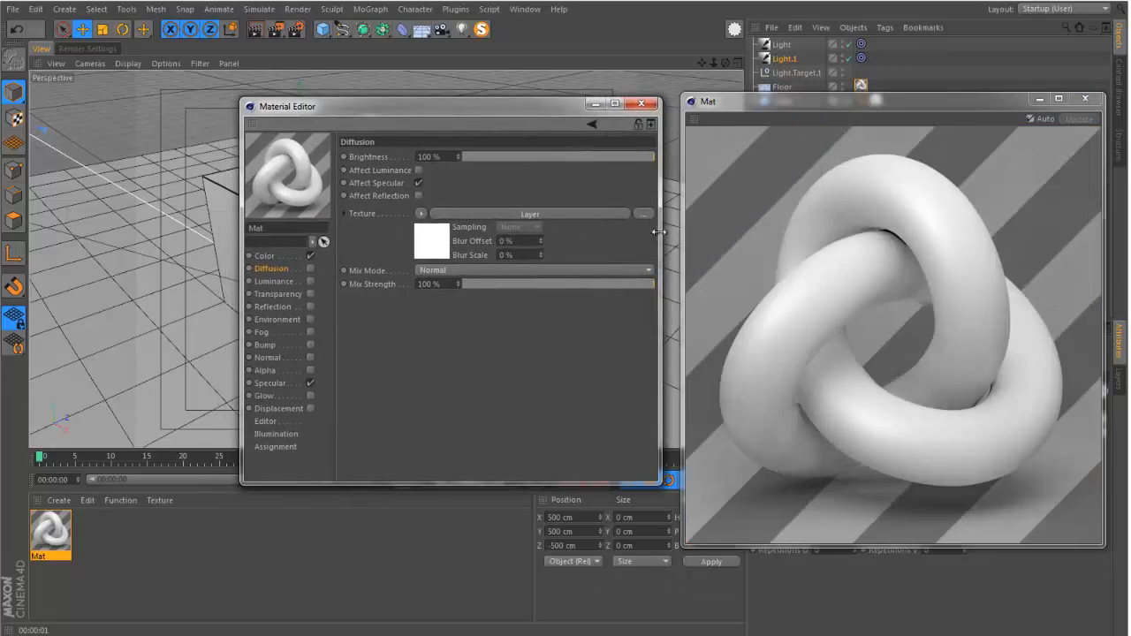
pyautogui.click(309, 269)
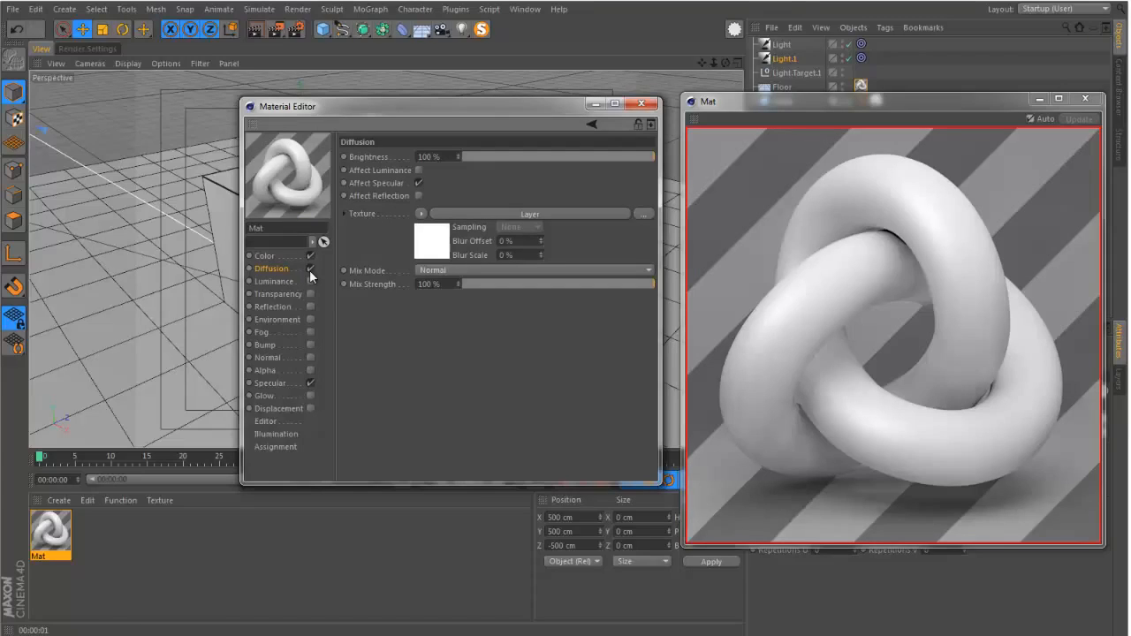
pyautogui.click(1085, 102)
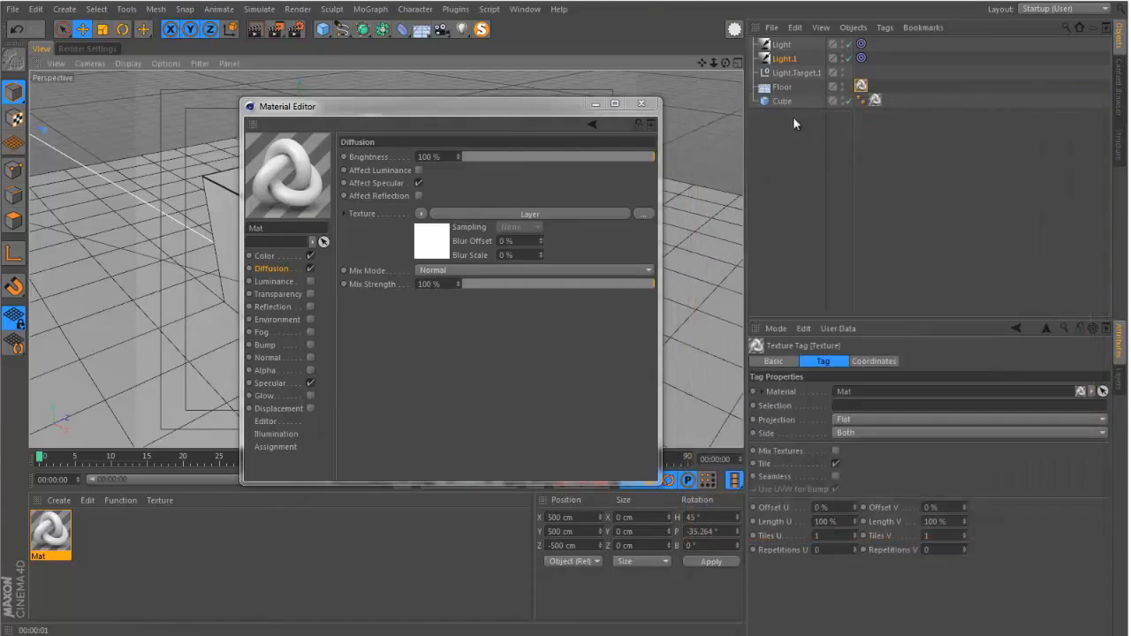
pyautogui.click(641, 105)
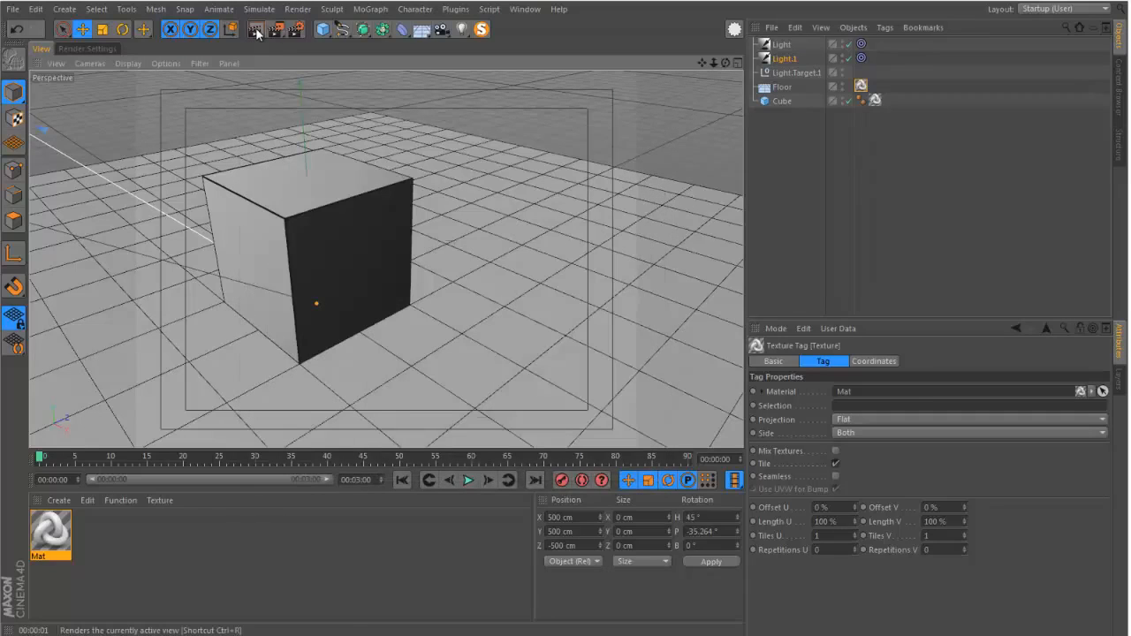
pyautogui.click(256, 33)
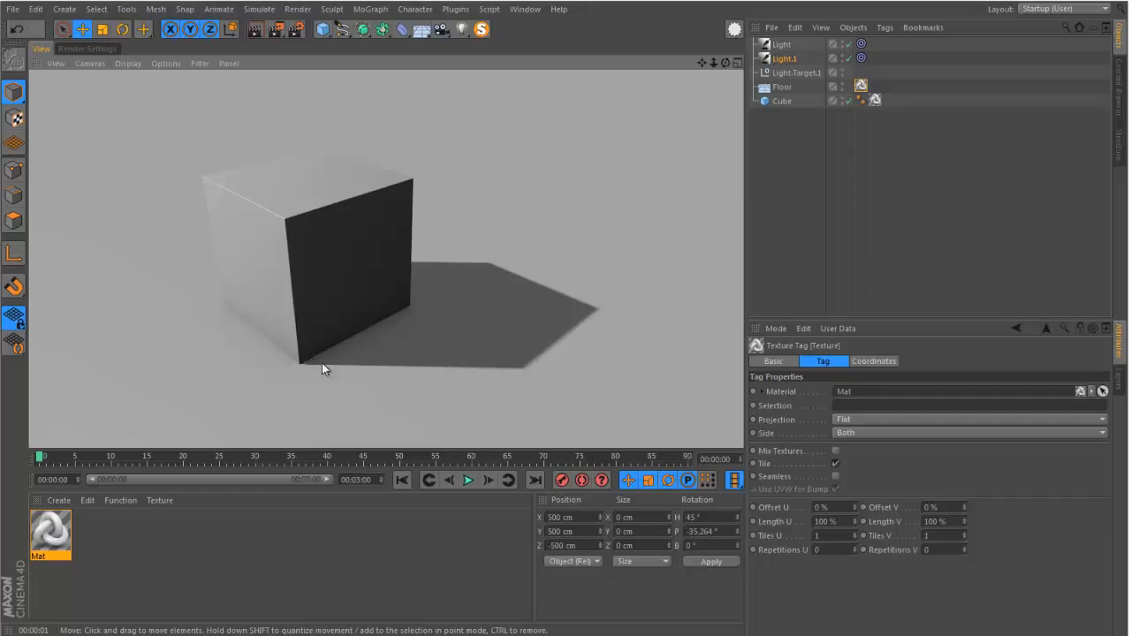
pyautogui.keyDown('alt'); pyautogui.moveTo(301, 361); pyautogui.dragTo(397, 380, button='middle'); pyautogui.keyUp('alt')
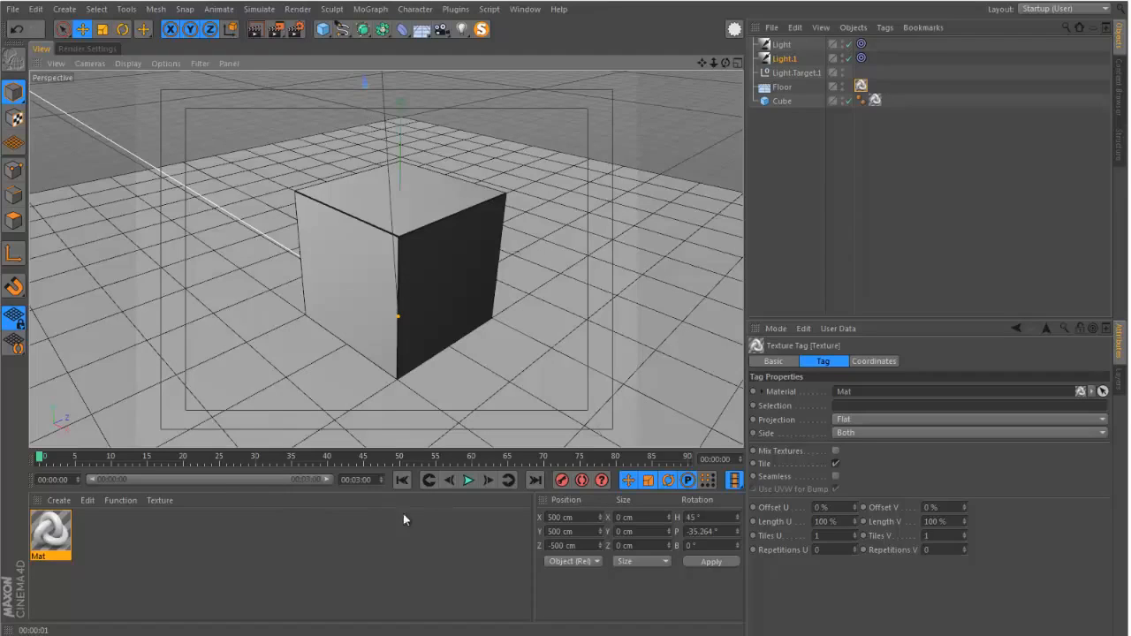
# Rename the material to "Physical AO".
pyautogui.doubleClick(50, 530)
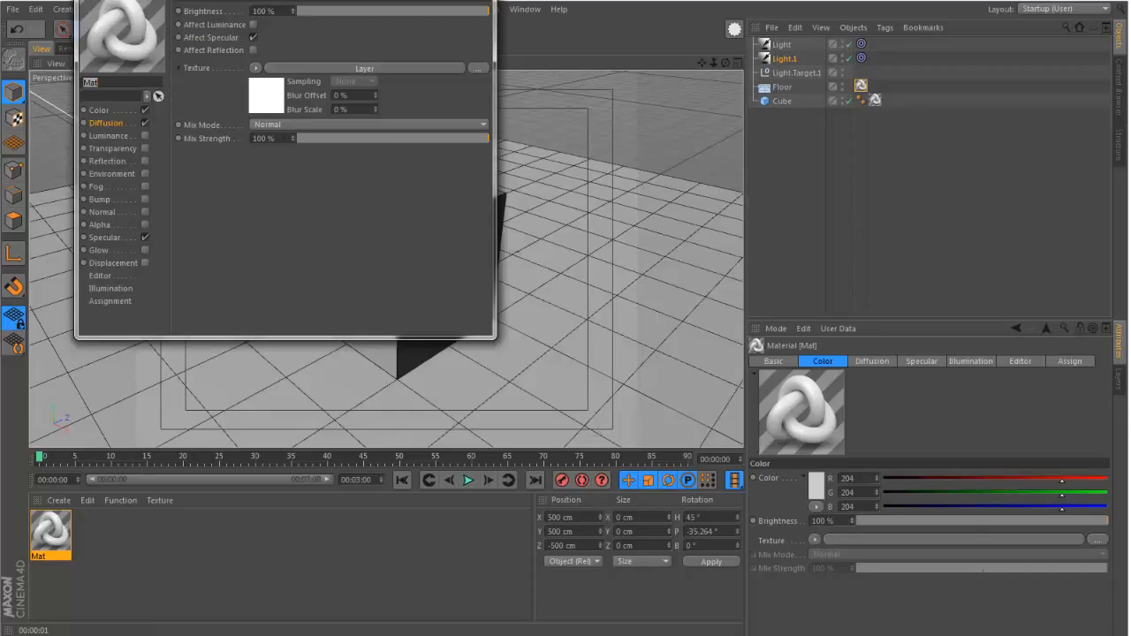
pyautogui.moveTo(158, 0); pyautogui.dragTo(220, 49)
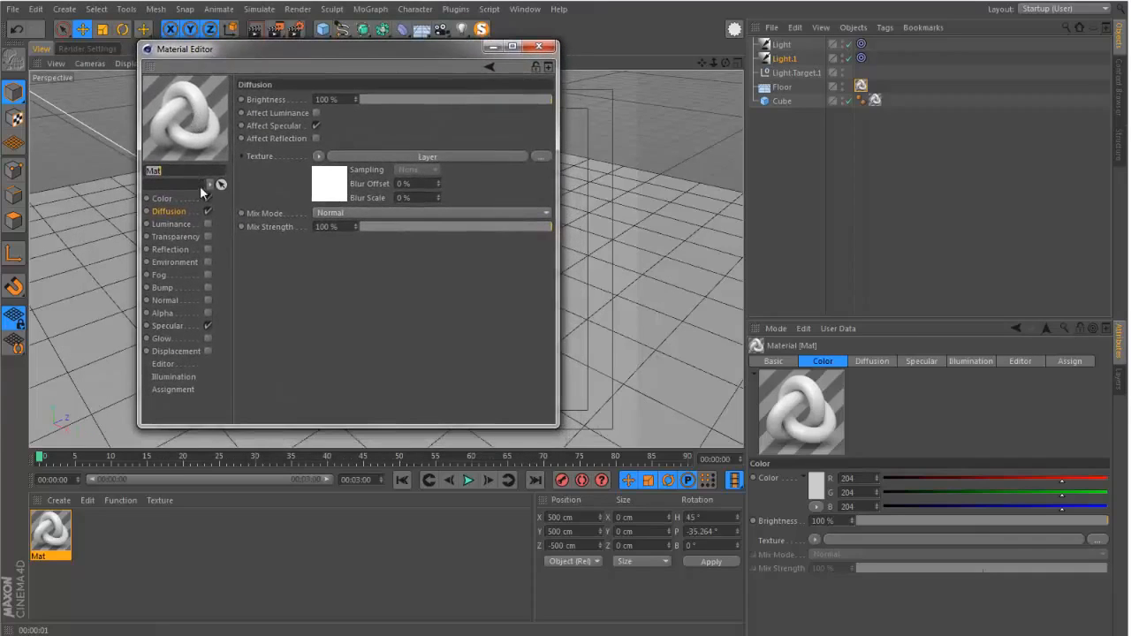
pyautogui.write('11111')
pyautogui.press('Return')
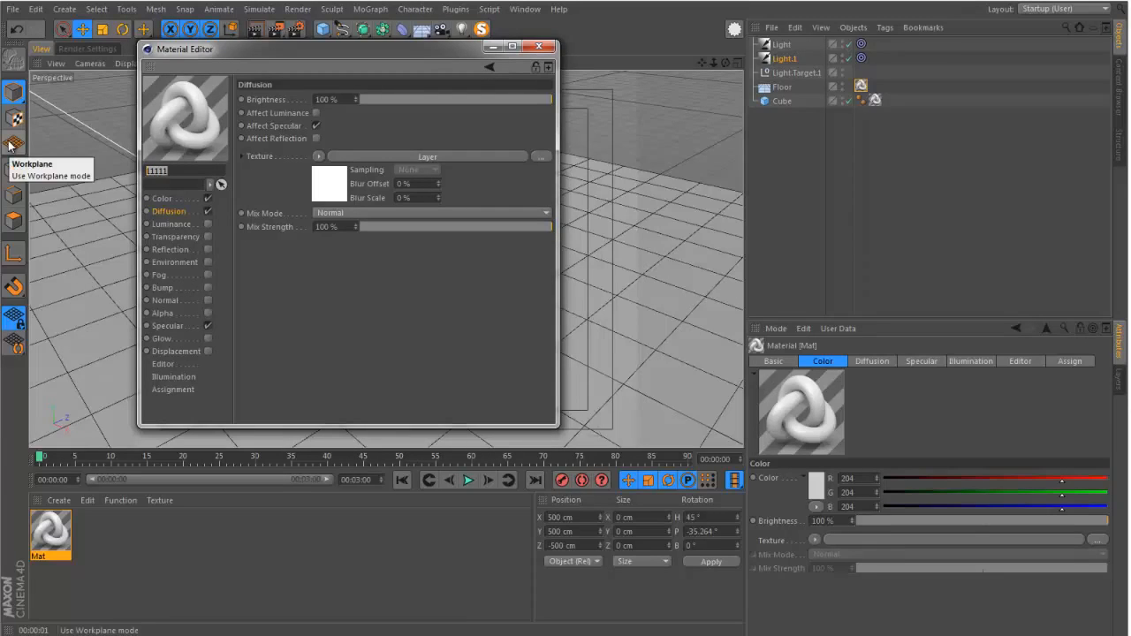
pyautogui.write('Pl')
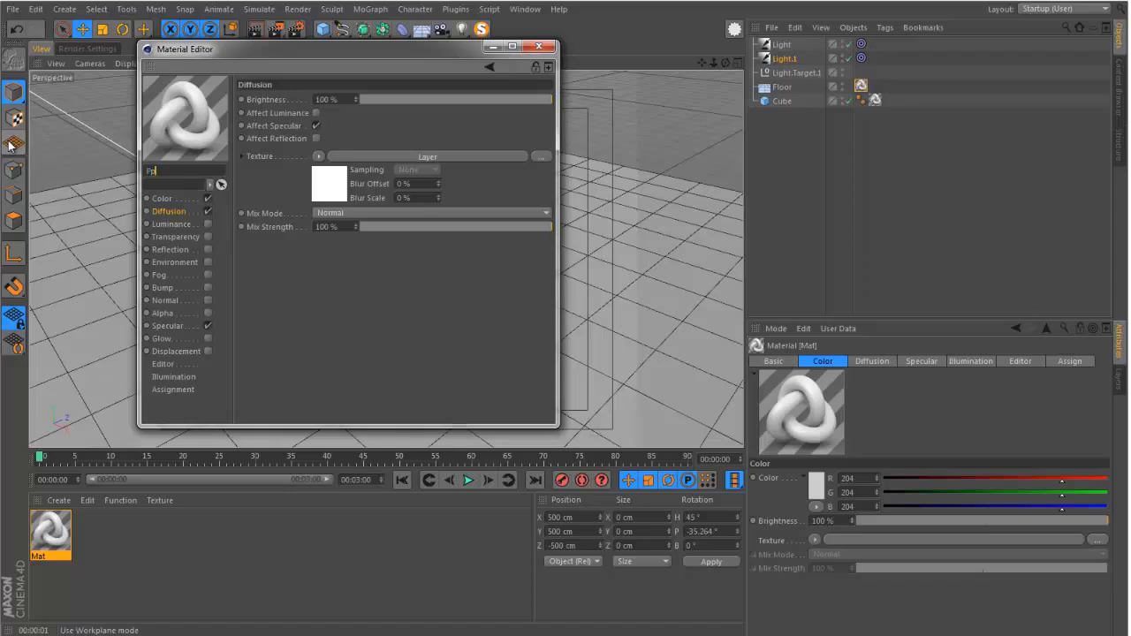
pyautogui.press('BackSpace')
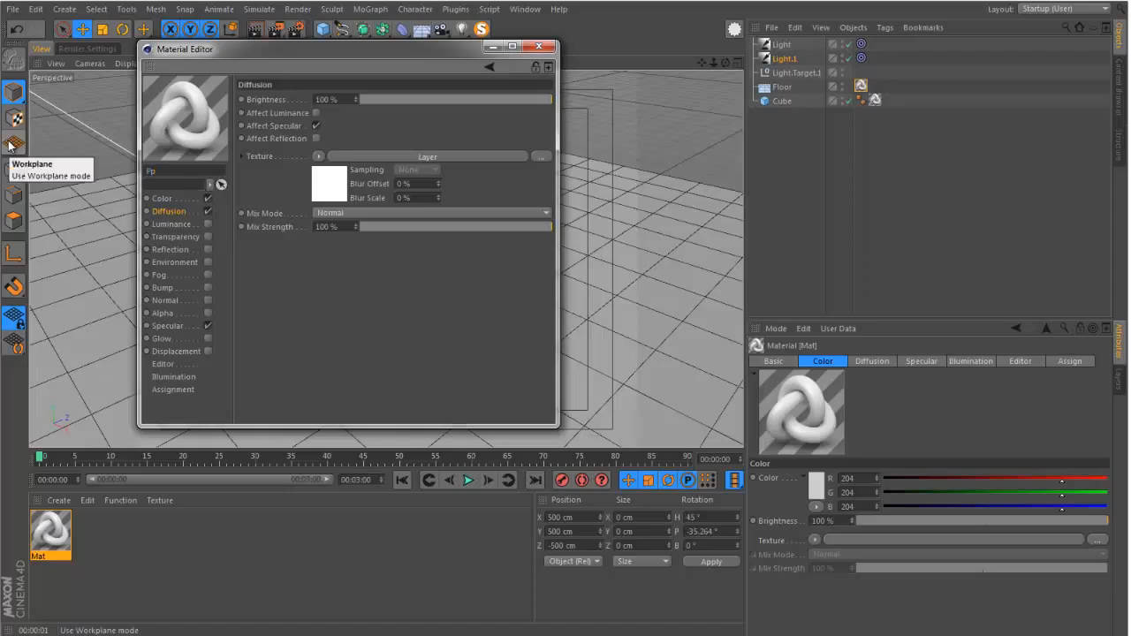
pyautogui.write('hysical AO')
# Copy the Layer shader from the Physical AO material's Diffusion channel and disable its Color and Specular channels.
pyautogui.click(318, 157)
pyautogui.click(341, 231)
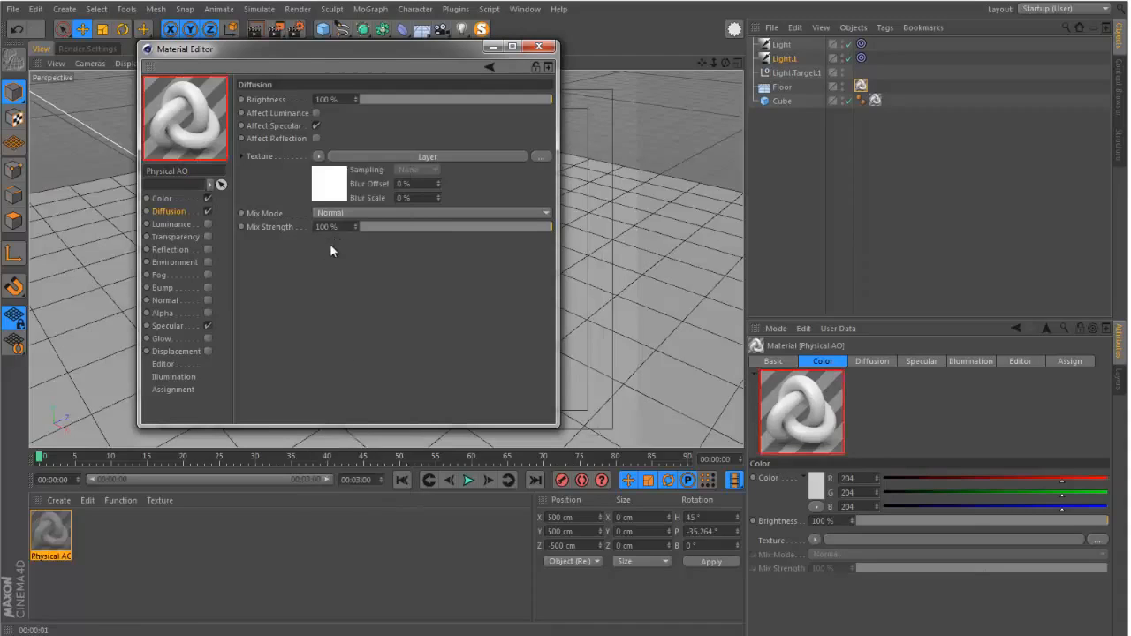
pyautogui.click(208, 199)
pyautogui.click(207, 325)
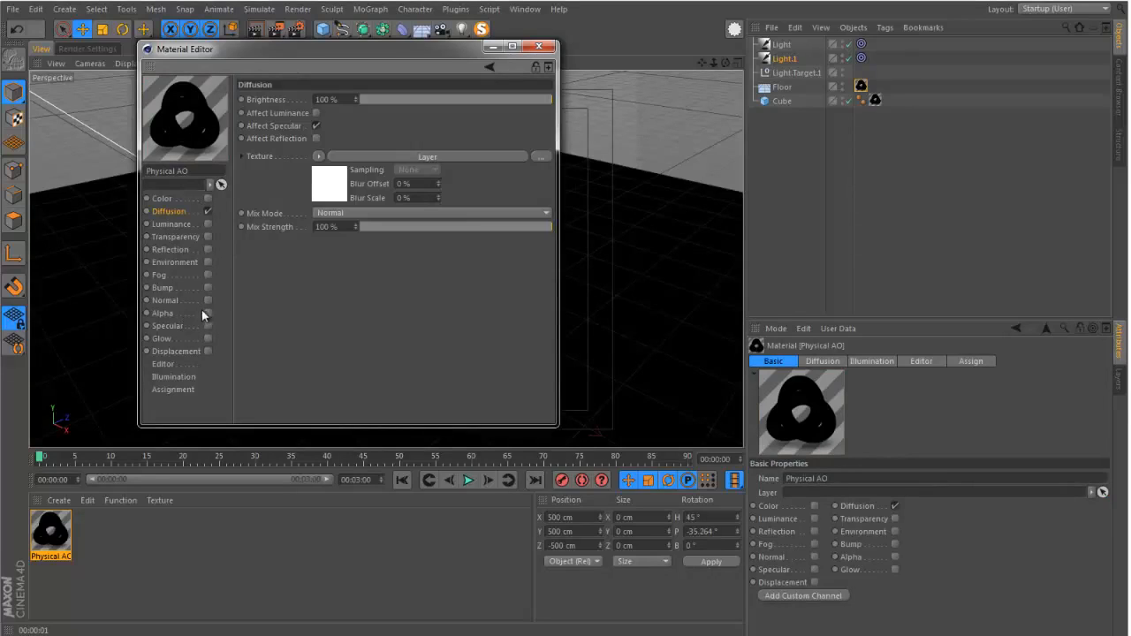
# Enable the Alpha channel with the copied Layer shader pasted as its texture, turning Invert on and Image Alpha off.
pyautogui.click(207, 312)
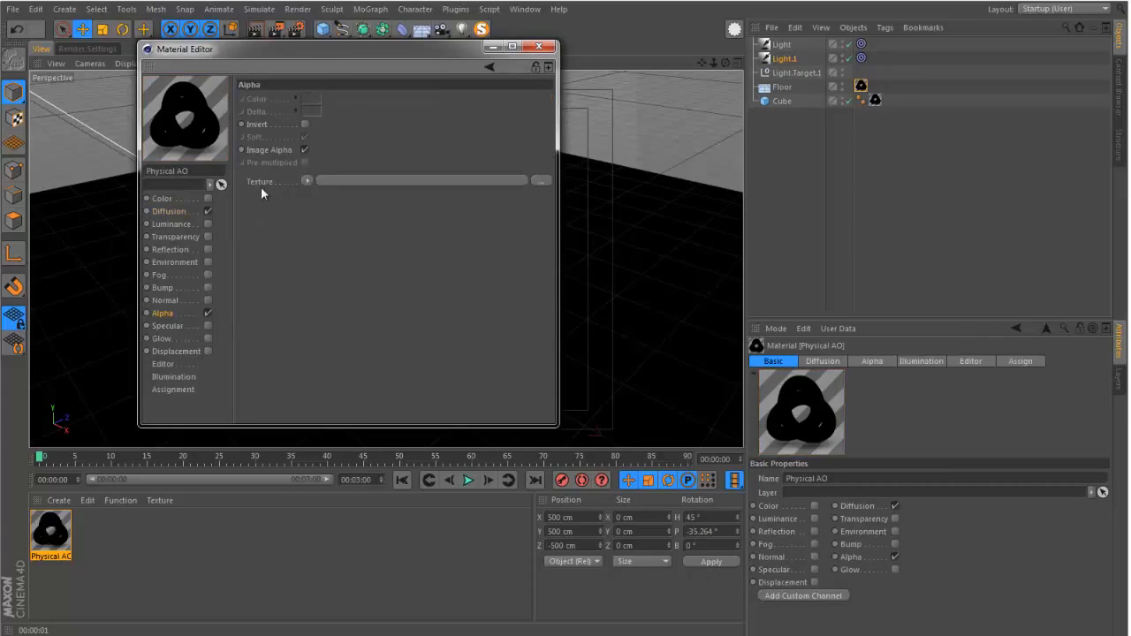
pyautogui.click(307, 180)
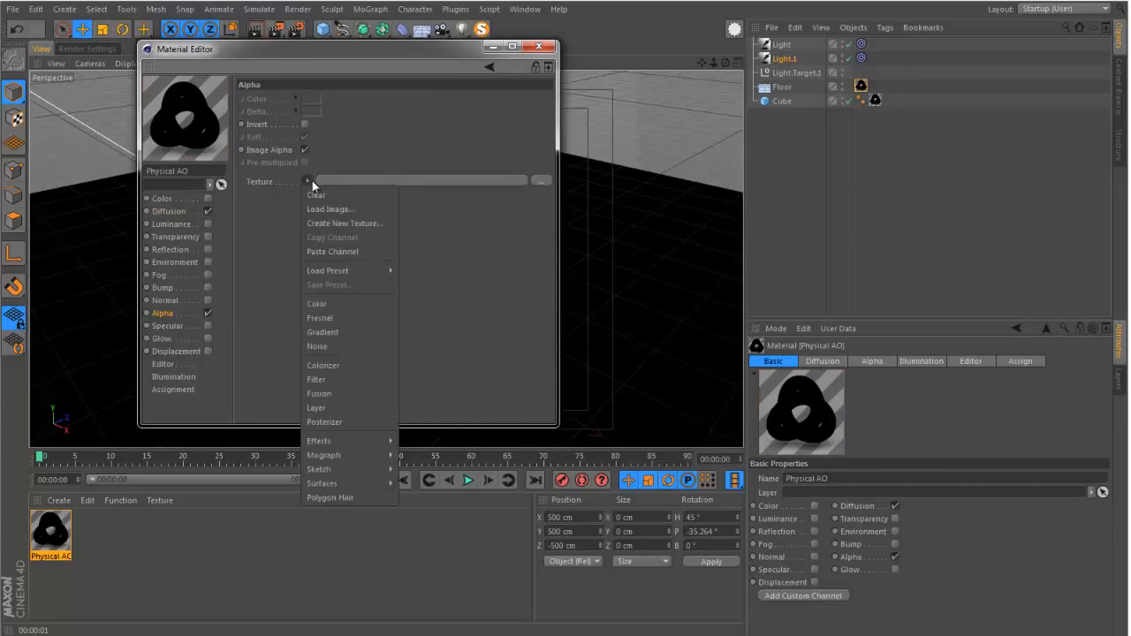
pyautogui.click(322, 251)
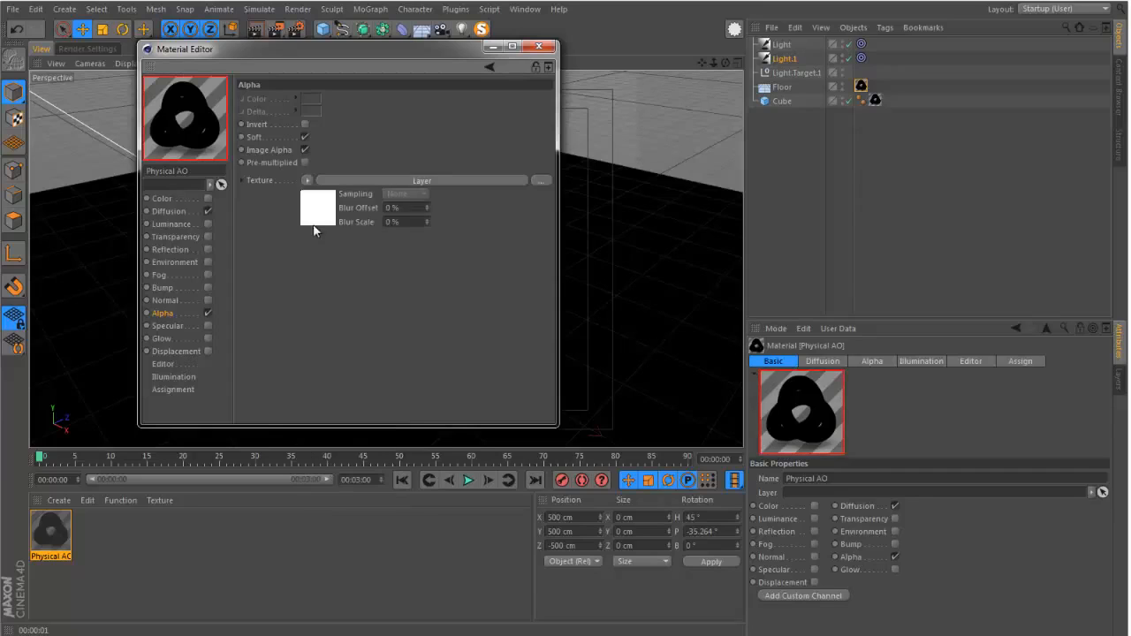
pyautogui.click(302, 124)
pyautogui.click(305, 152)
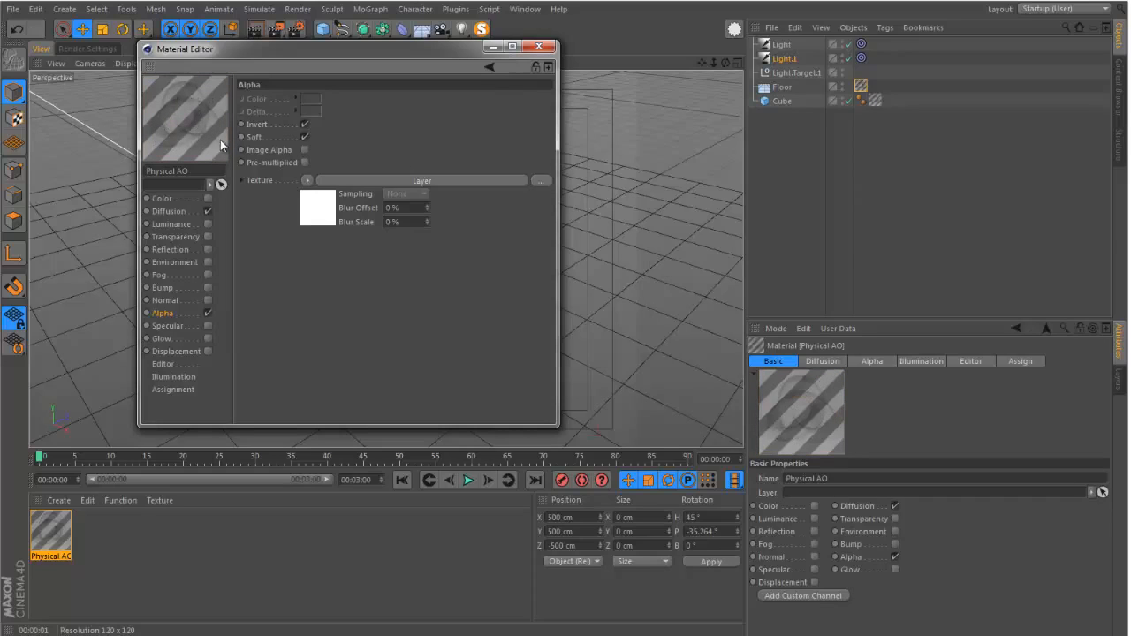
pyautogui.click(538, 46)
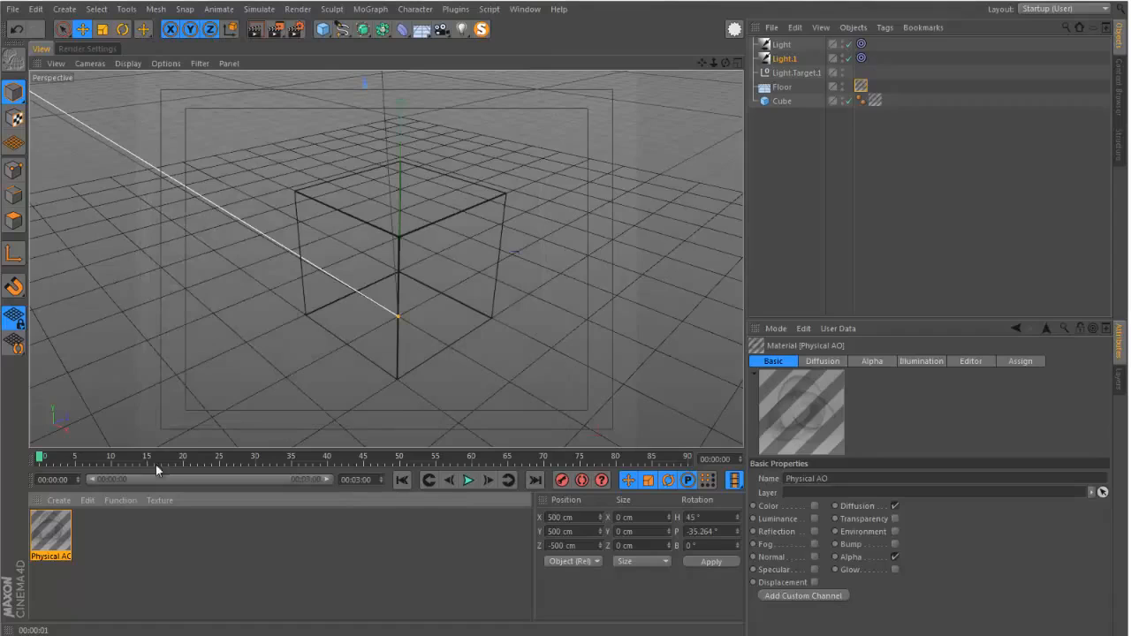
# Create a new material and set its color to blue, RGB 0, 128, 255.
pyautogui.doubleClick(97, 536)
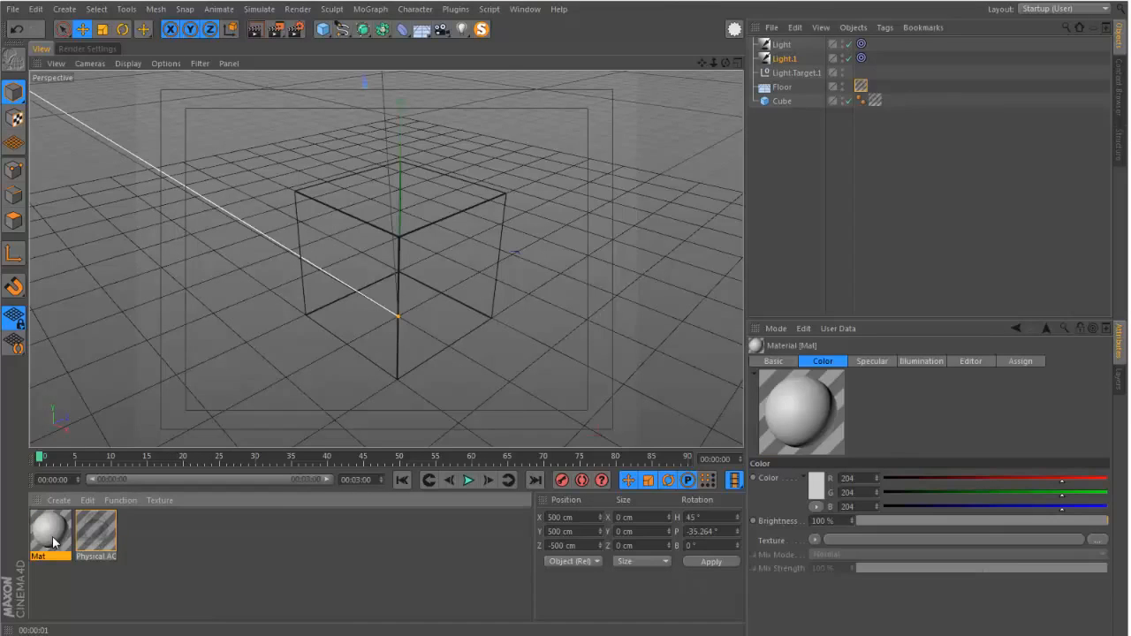
pyautogui.doubleClick(55, 542)
pyautogui.click(240, 14)
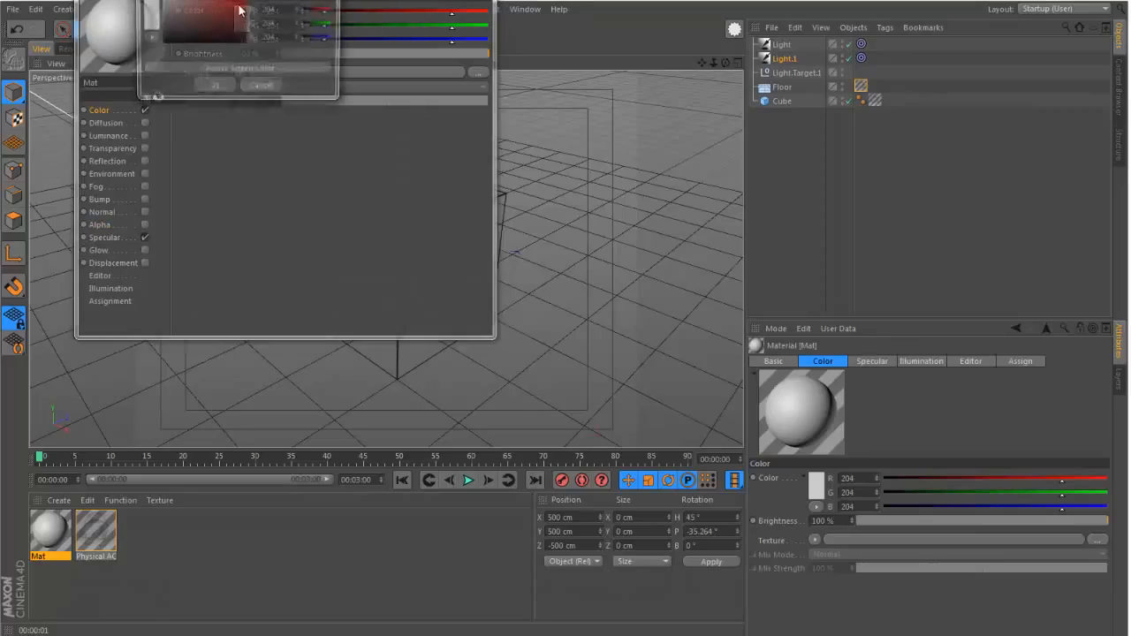
pyautogui.click(251, 4)
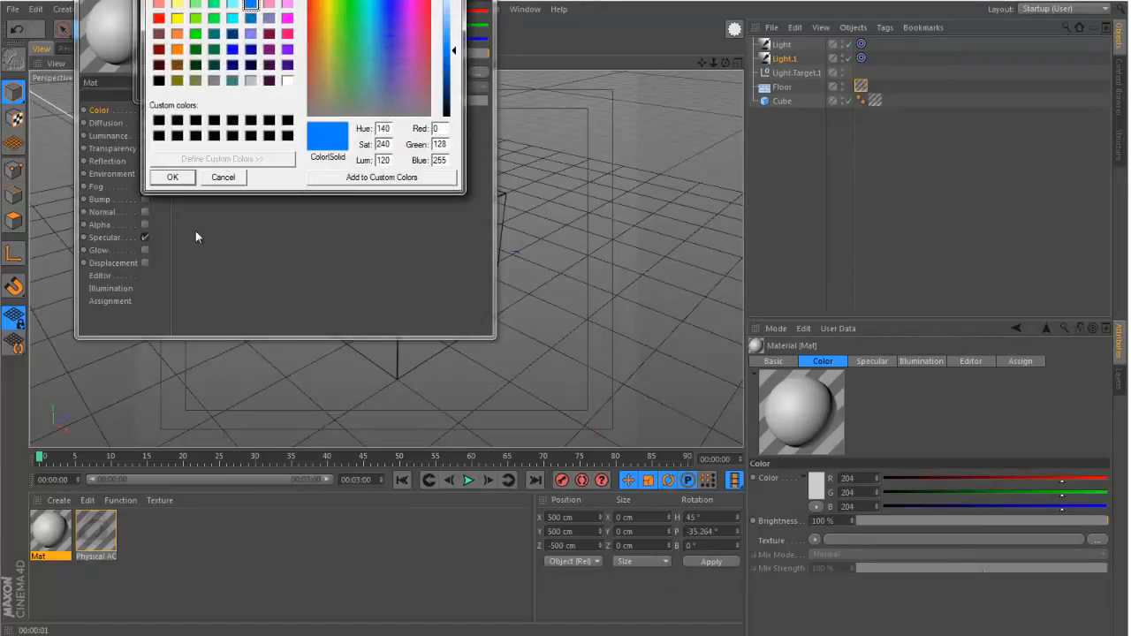
pyautogui.click(174, 176)
pyautogui.click(298, 84)
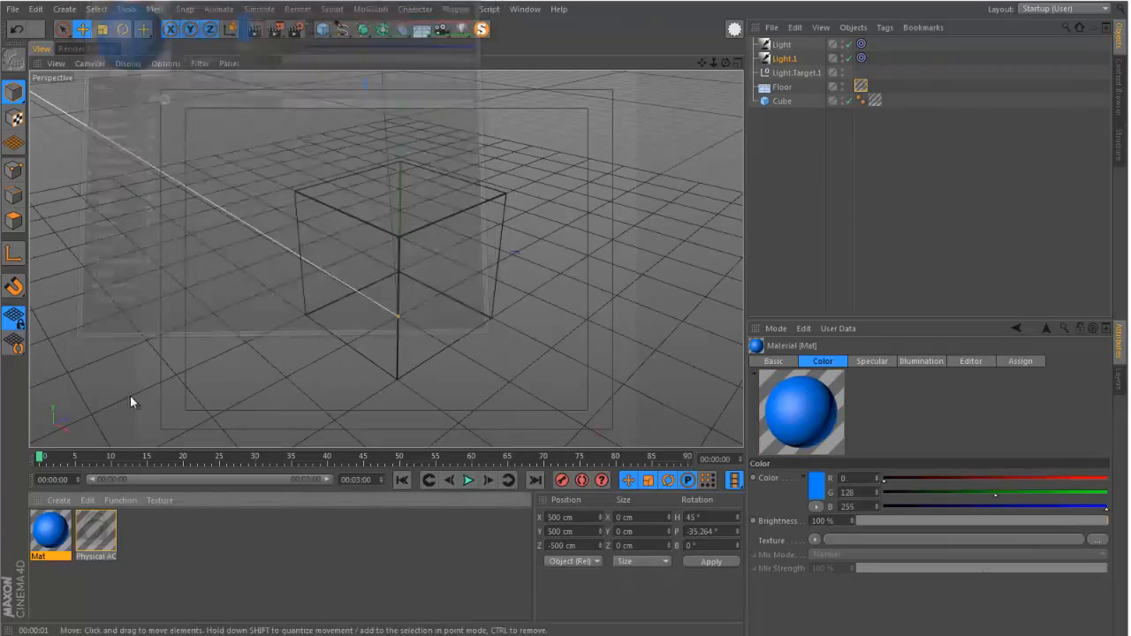
# Apply the blue material to the Cube and Floor, ordering the tags so Physical AO comes after it on both.
pyautogui.moveTo(51, 533); pyautogui.dragTo(784, 104)
pyautogui.click(876, 103)
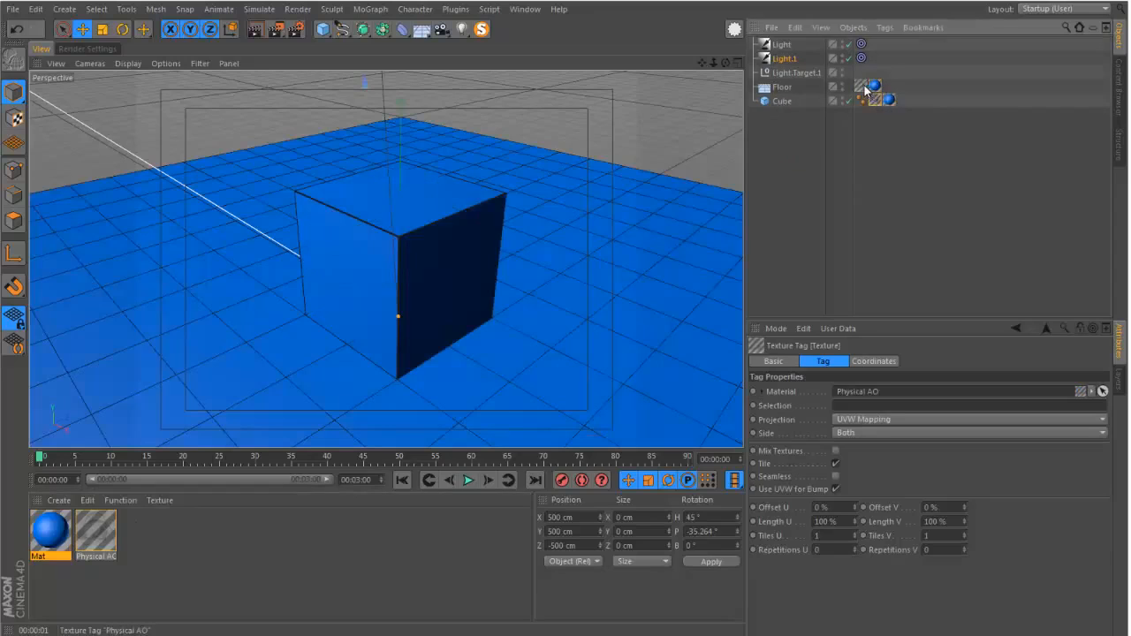
pyautogui.moveTo(865, 91); pyautogui.dragTo(895, 105)
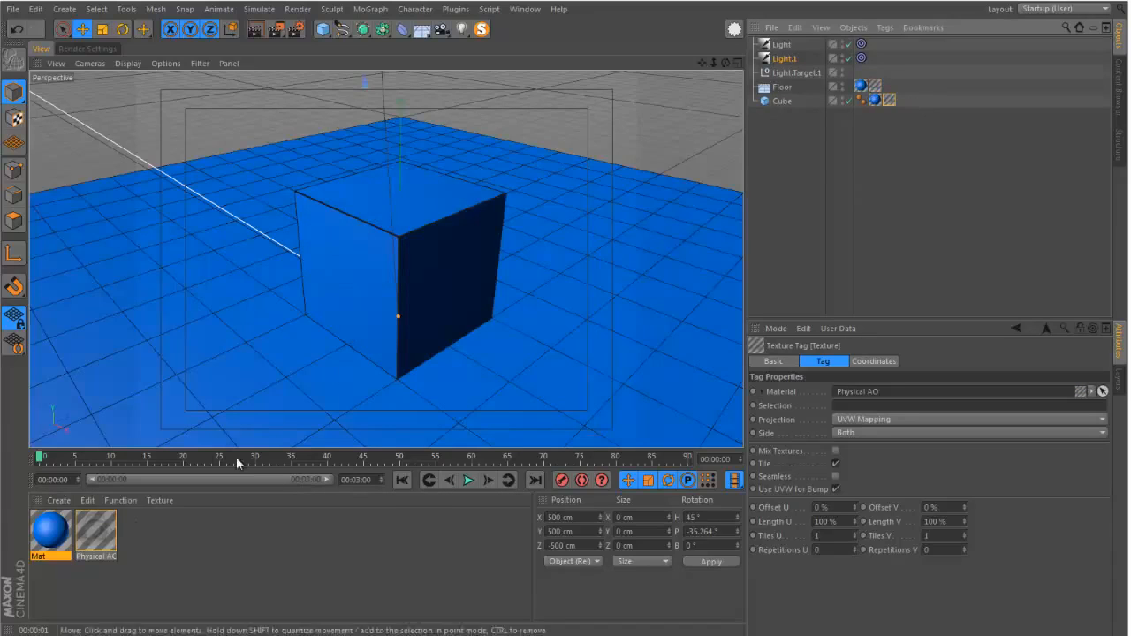
# Render the perspective view to examine the Physical AO material layered over the blue one.
pyautogui.doubleClick(110, 525)
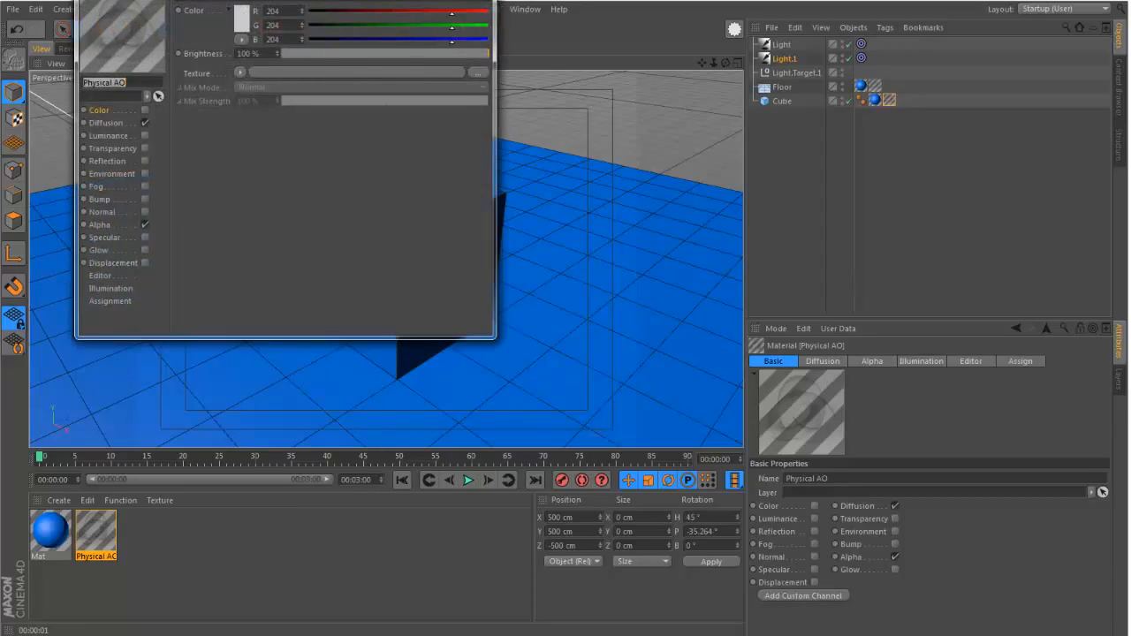
pyautogui.click(480, 1)
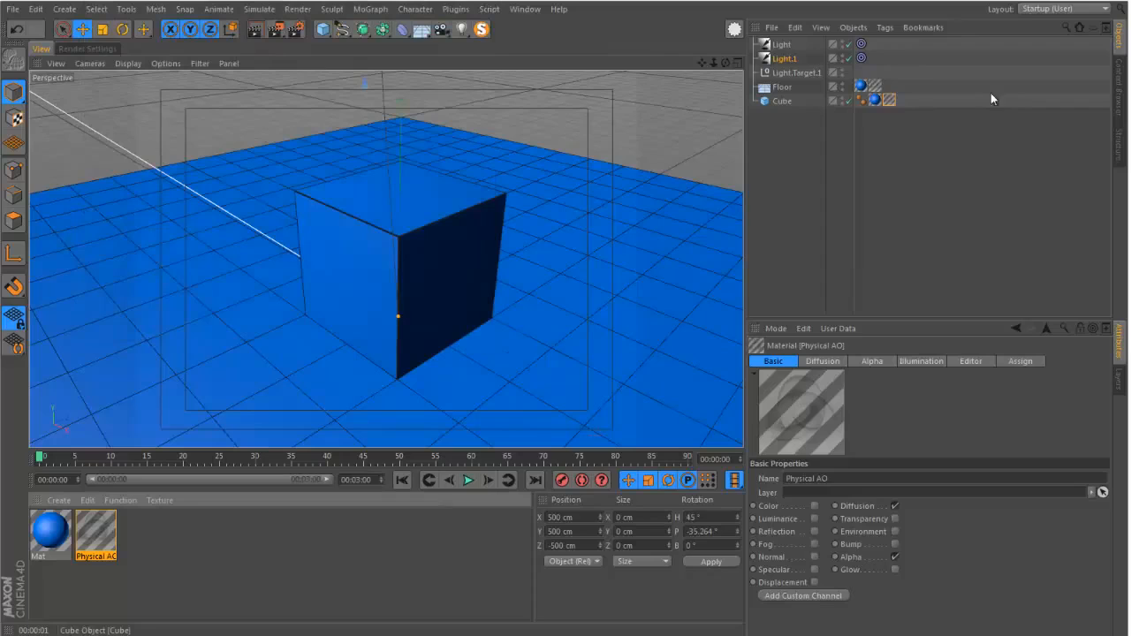
pyautogui.click(263, 32)
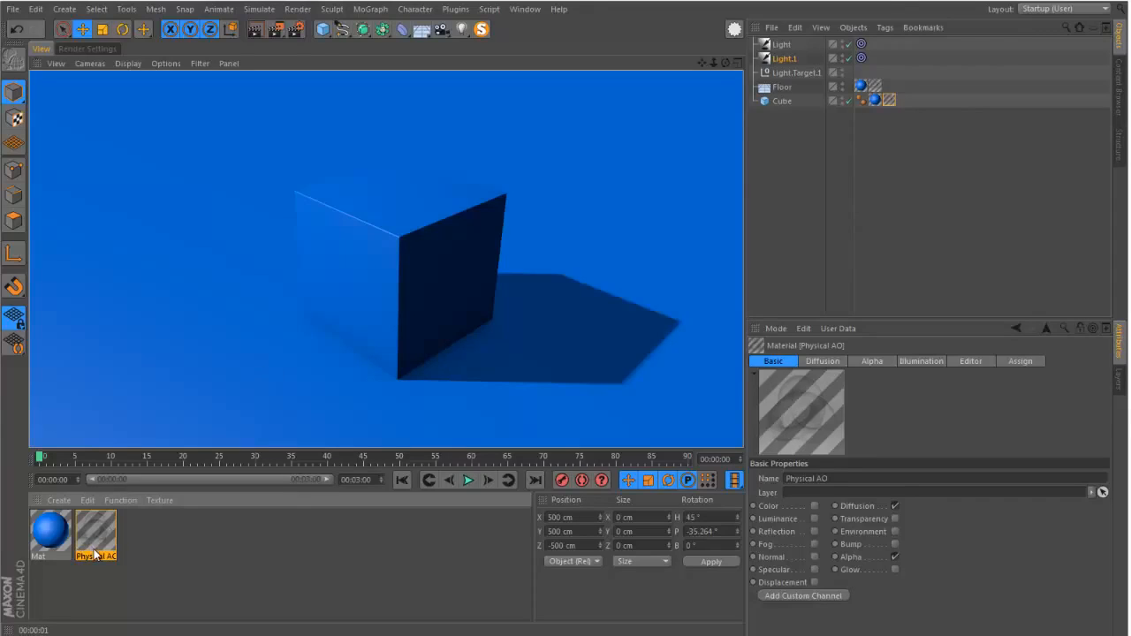
pyautogui.moveTo(95, 554); pyautogui.dragTo(113, 536)
pyautogui.press('a')
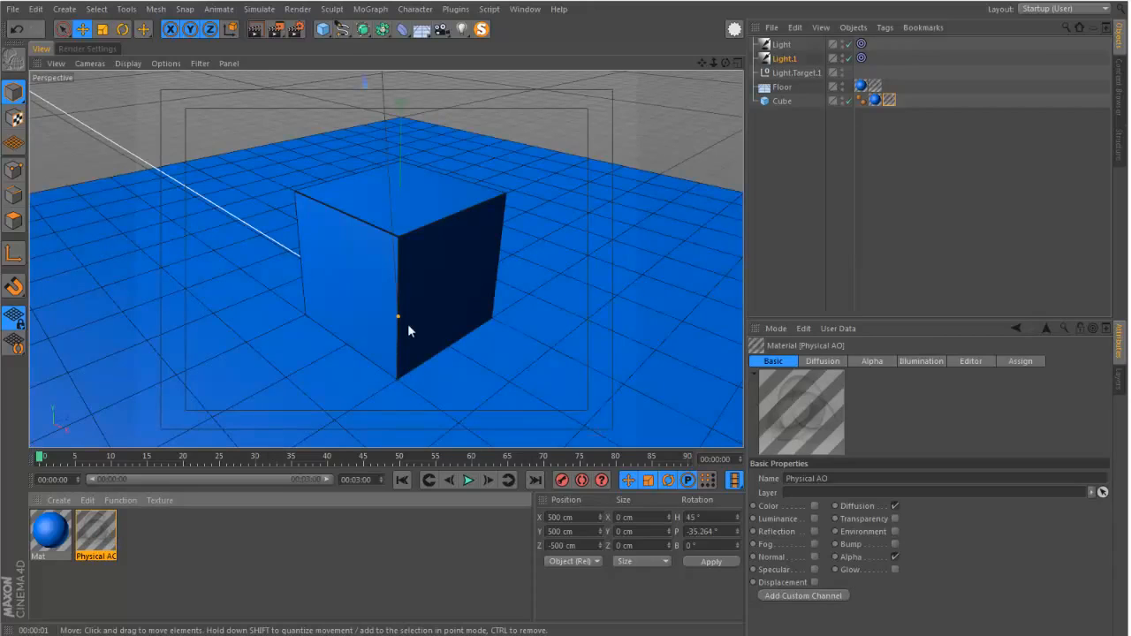
pyautogui.keyDown('alt'); pyautogui.moveTo(408, 324); pyautogui.dragTo(375, 326, button='middle'); pyautogui.keyUp('alt')
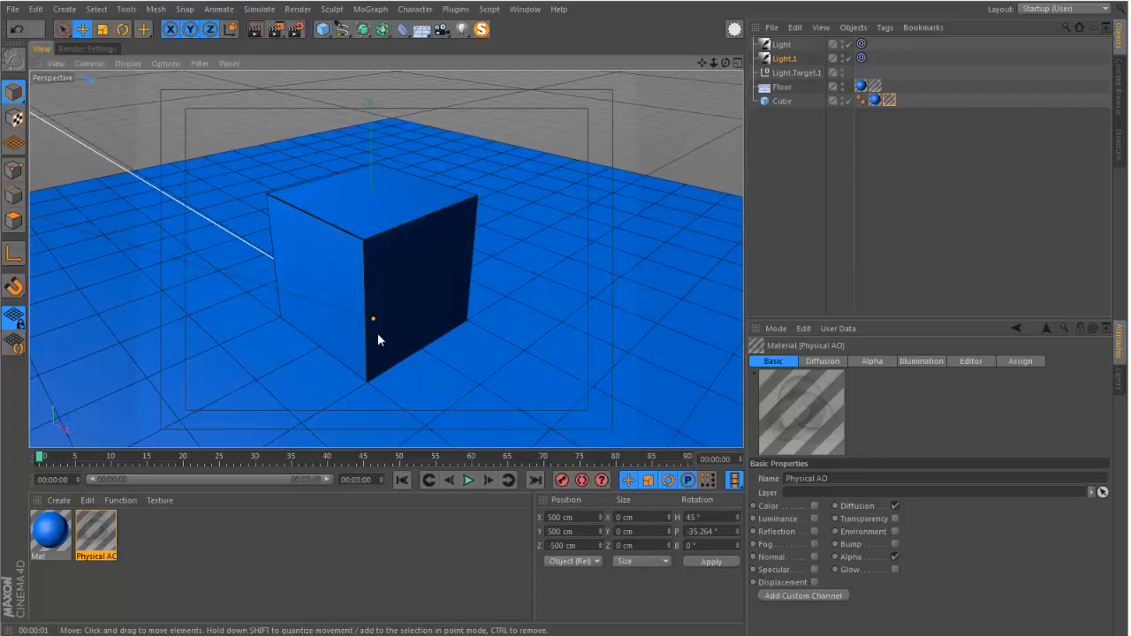
# In the render settings, disable the Ambient Occlusion pass and add a Material Diffusion multi-pass channel.
pyautogui.click(87, 49)
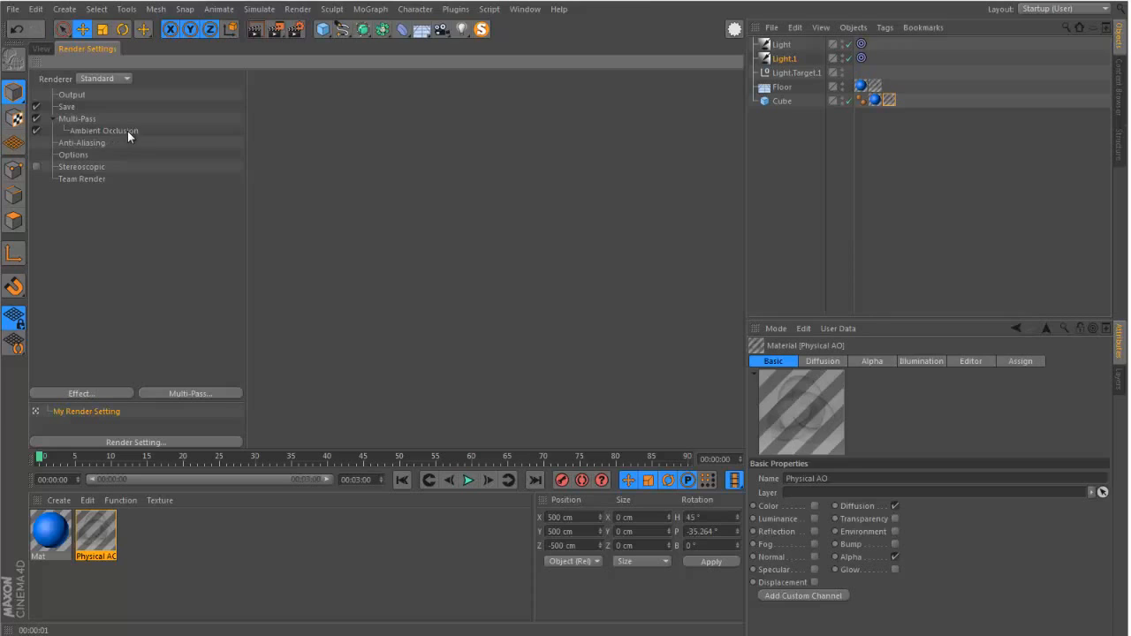
pyautogui.click(187, 394)
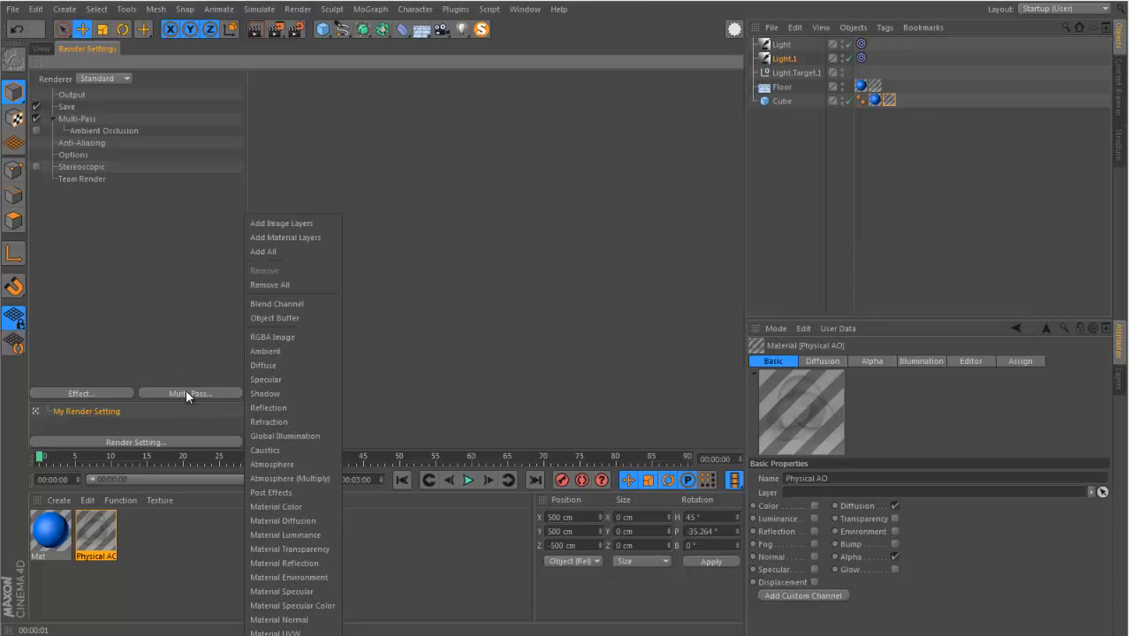
pyautogui.click(287, 521)
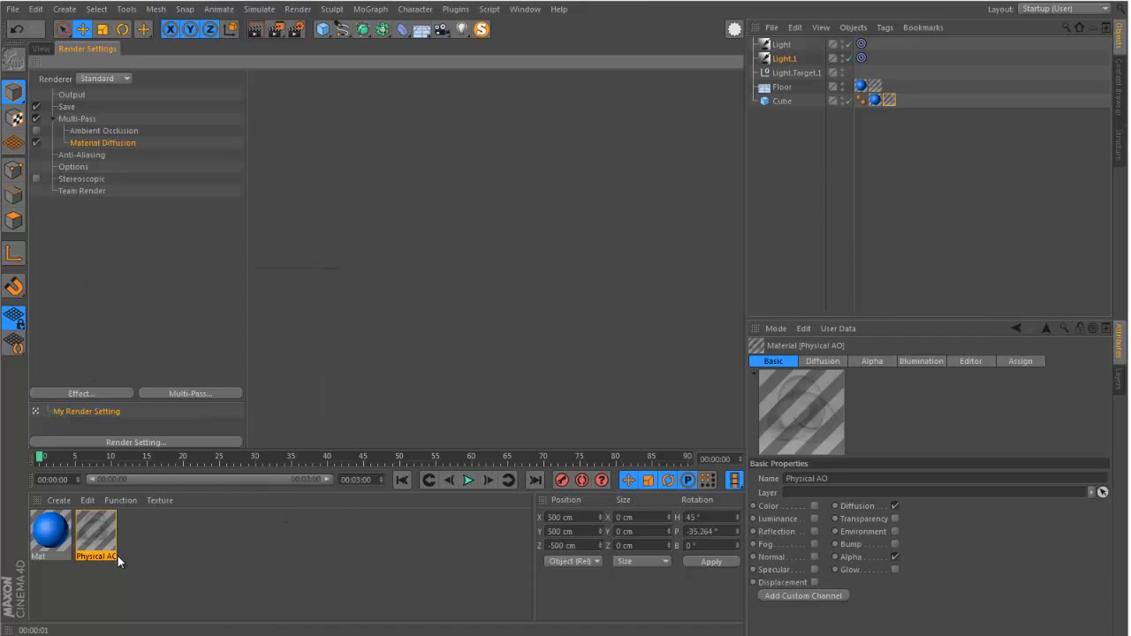
# Review the Diffusion channel settings of the Physical AO material.
pyautogui.doubleClick(97, 535)
pyautogui.click(128, 122)
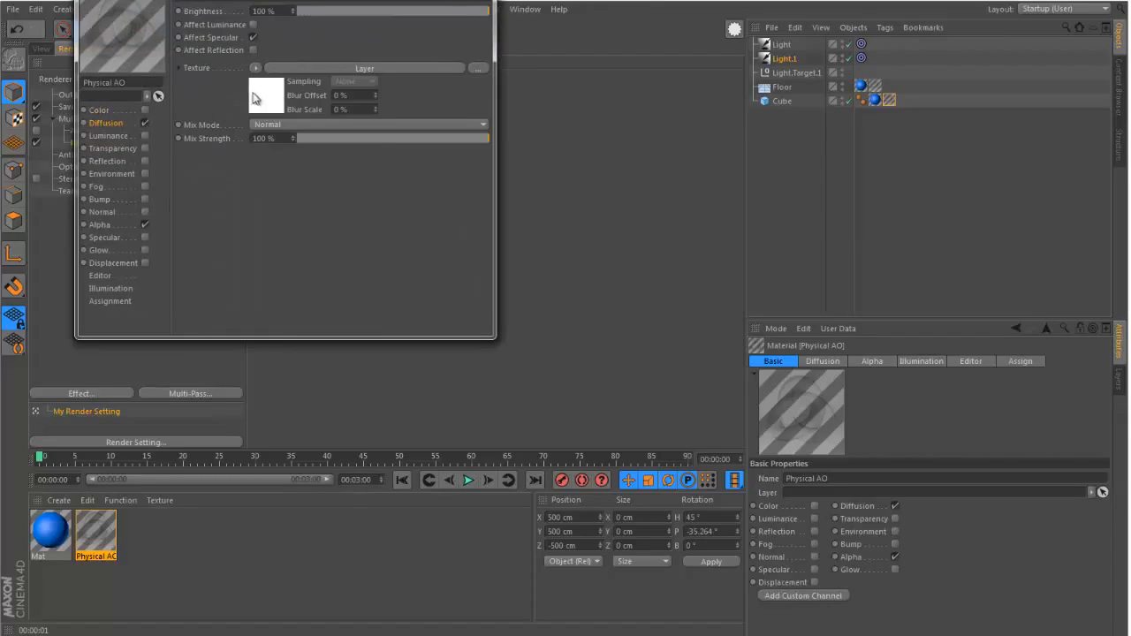
pyautogui.hotkey('alt', 'F4')
# Render the scene to the Picture Viewer and examine the Material Diffusion pass on its own.
pyautogui.click(40, 50)
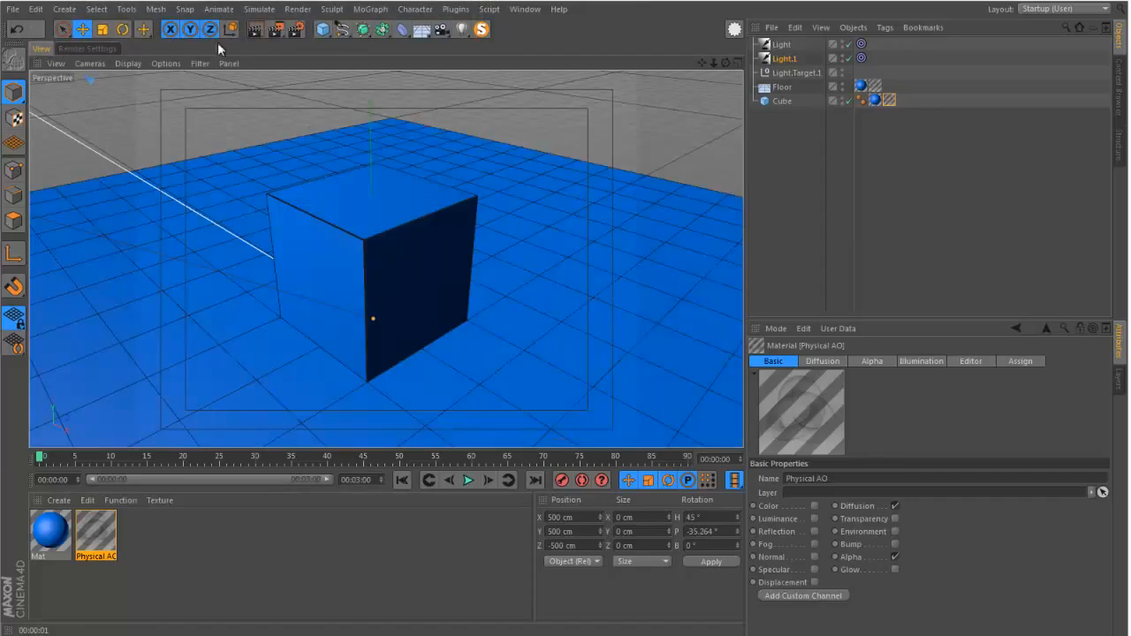
pyautogui.click(283, 29)
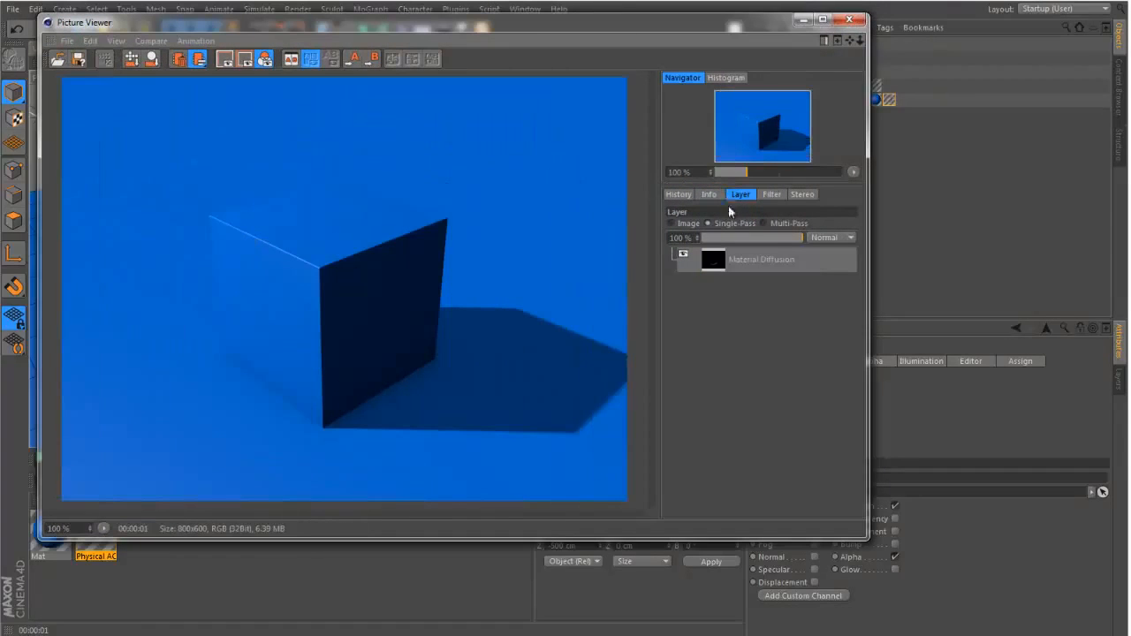
pyautogui.click(720, 262)
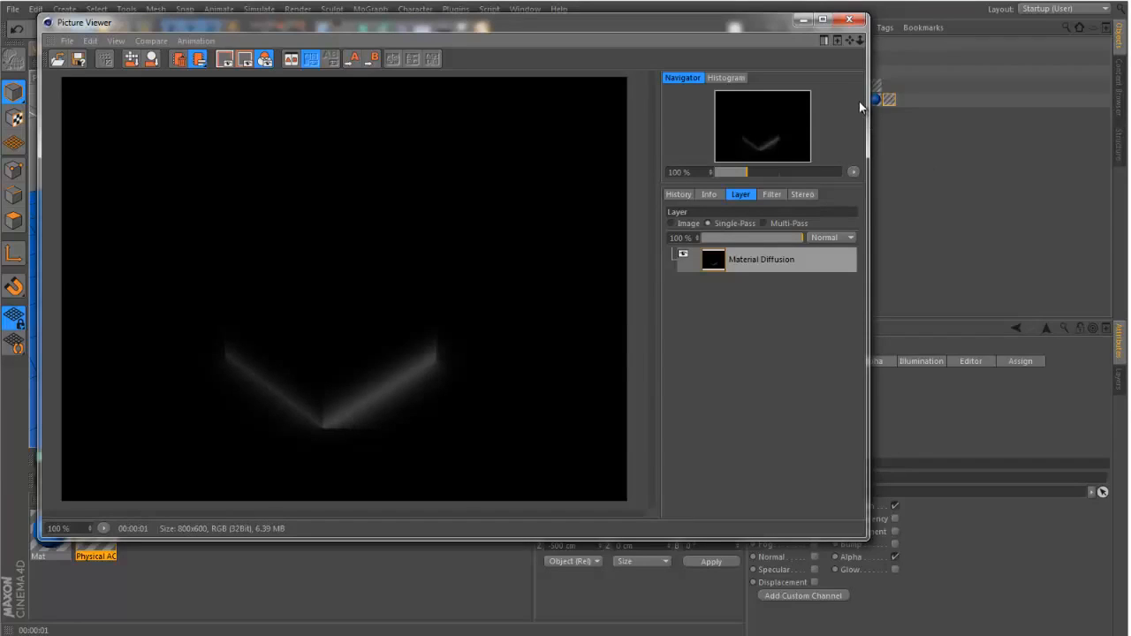
pyautogui.click(851, 21)
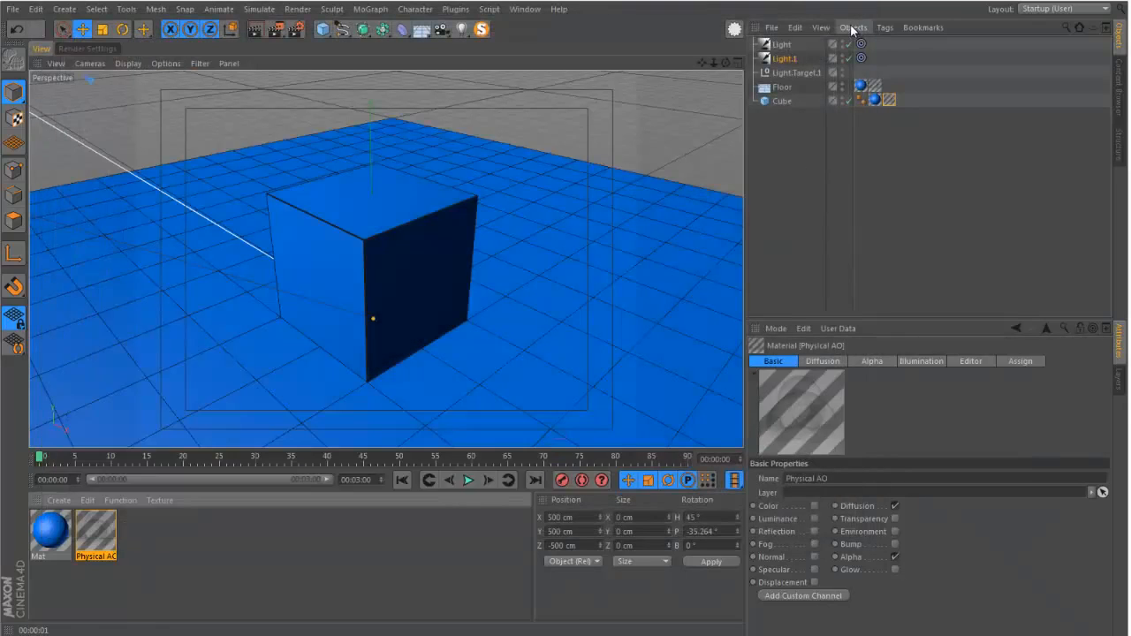